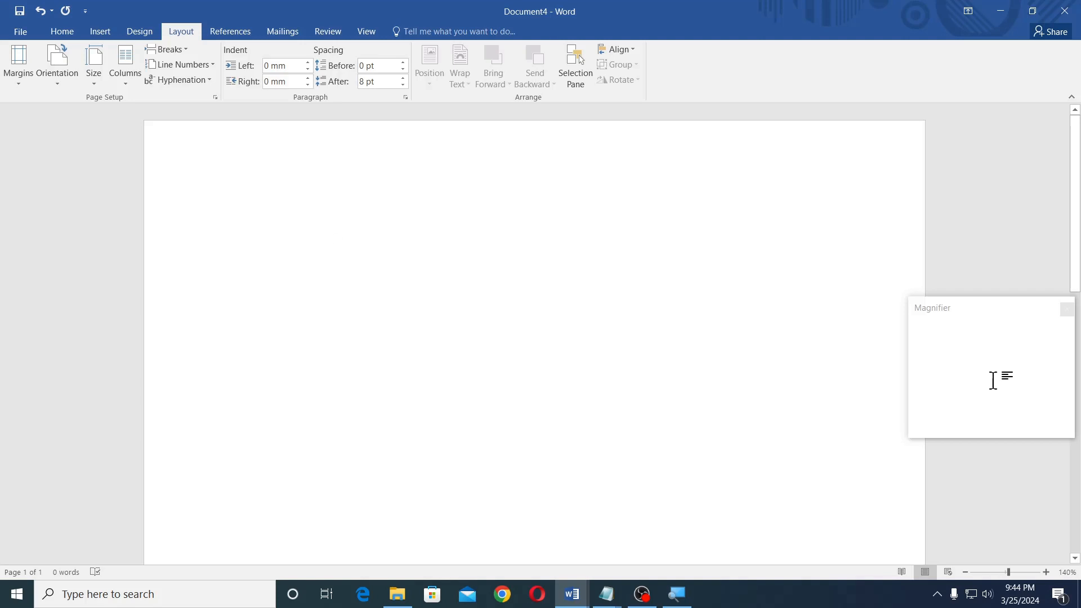
Step: Check which measurement unit is set in the advanced display options, leaving the settings as they are
left_click(29, 37)
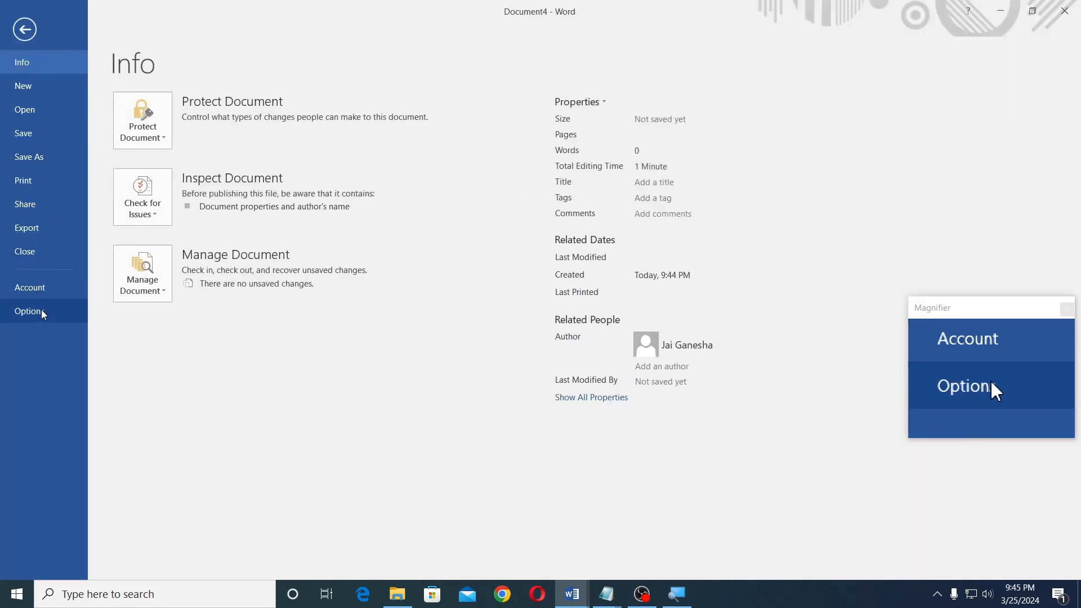
left_click(47, 311)
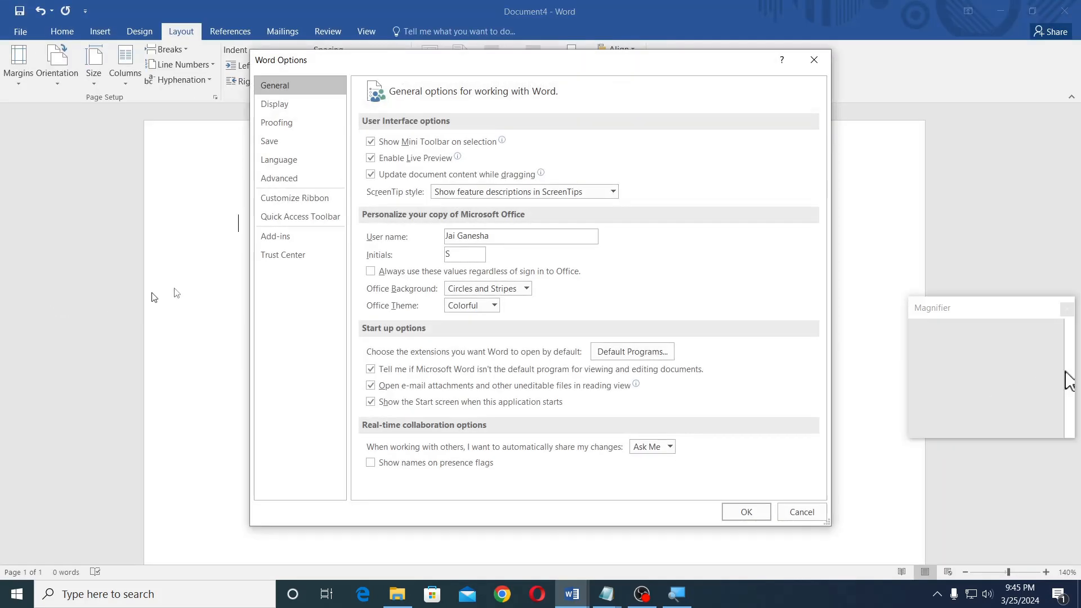
left_click(315, 178)
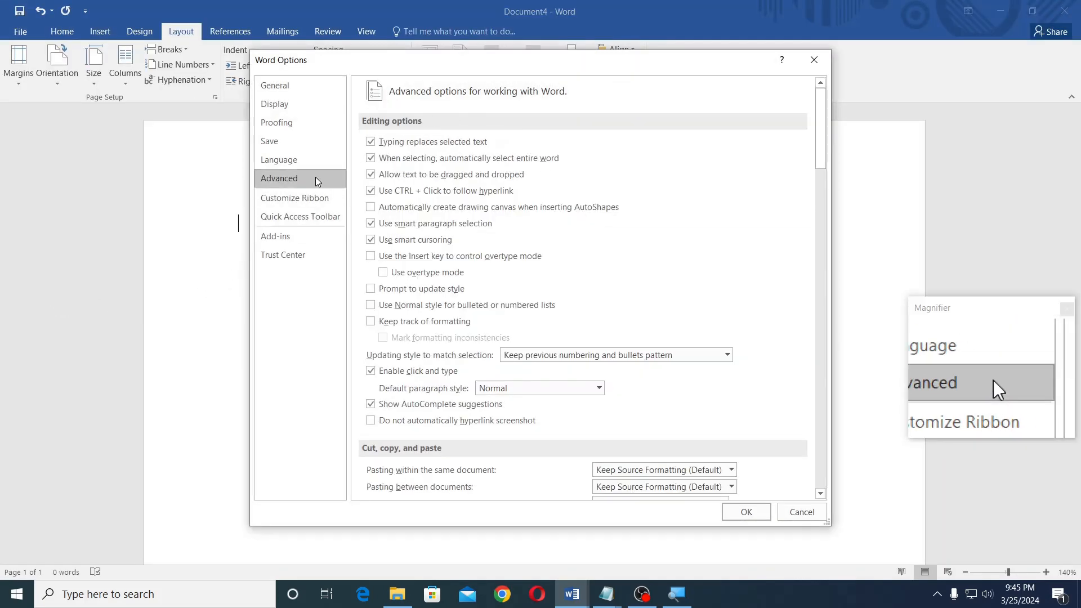
left_click_drag(826, 134, 820, 302)
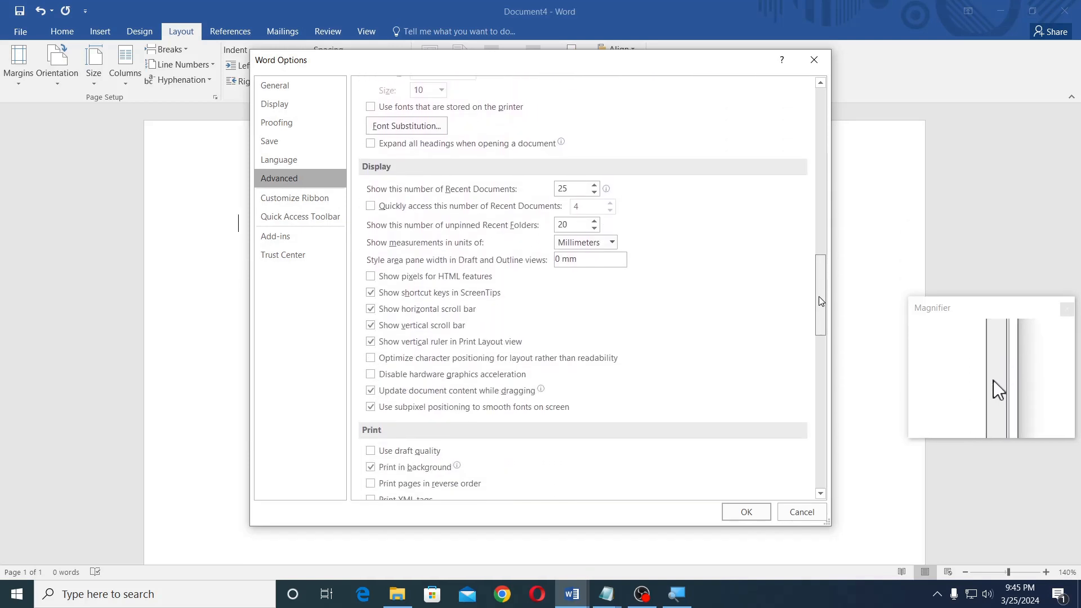
left_click(612, 243)
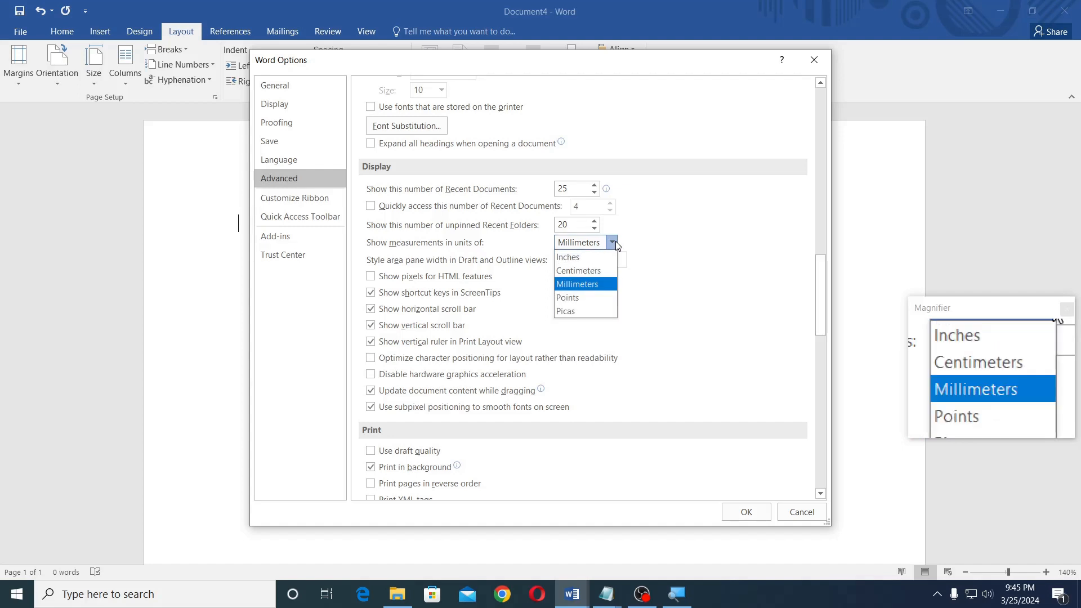
left_click(670, 293)
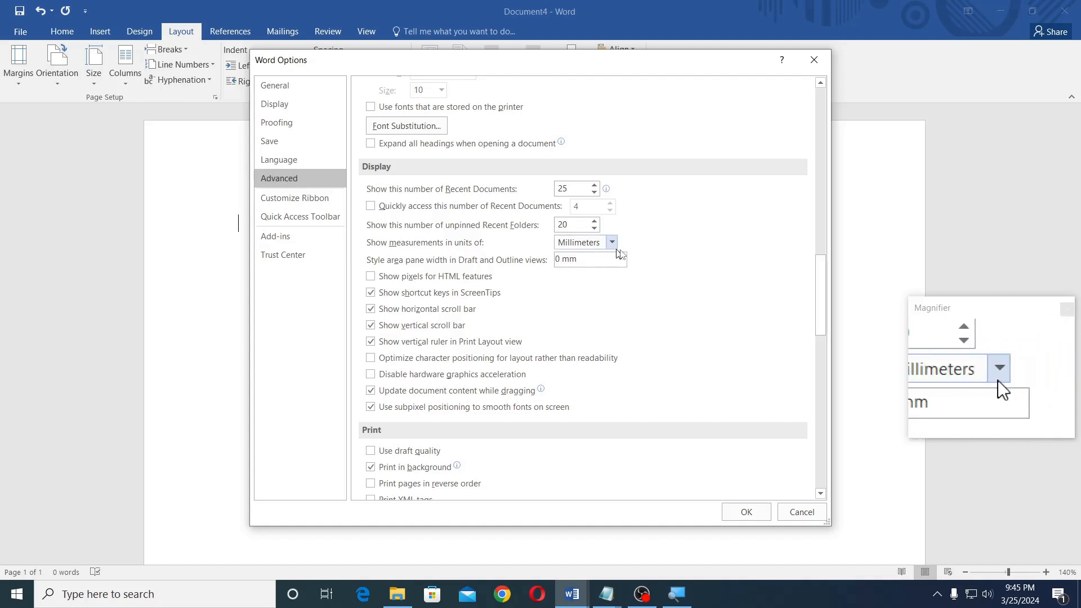
left_click(803, 514)
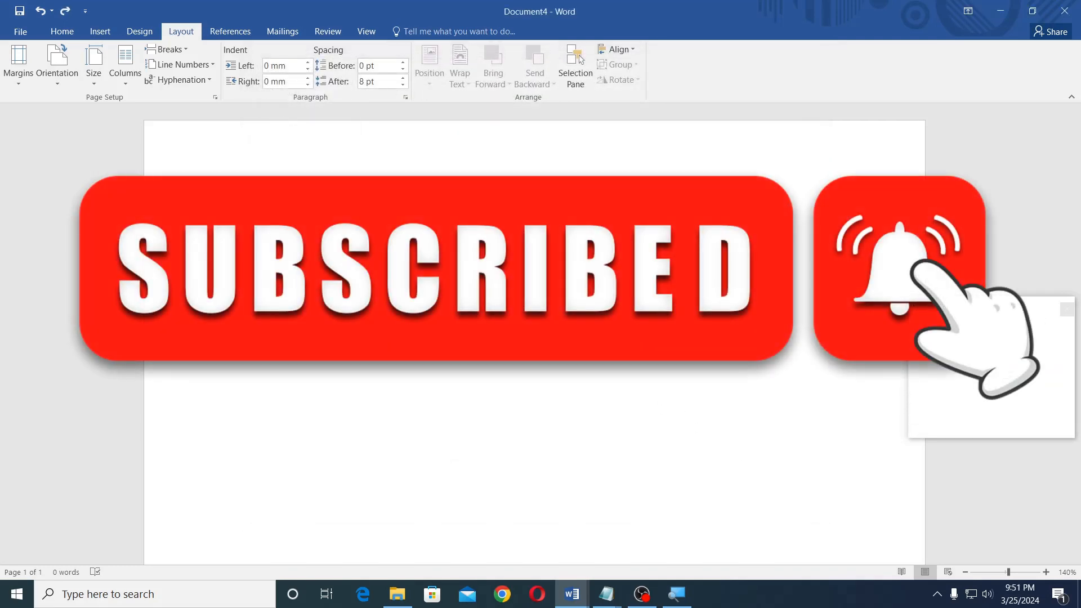
Step: Insert a table with 1 column and 4 rows at the start of the blank page
left_click(100, 32)
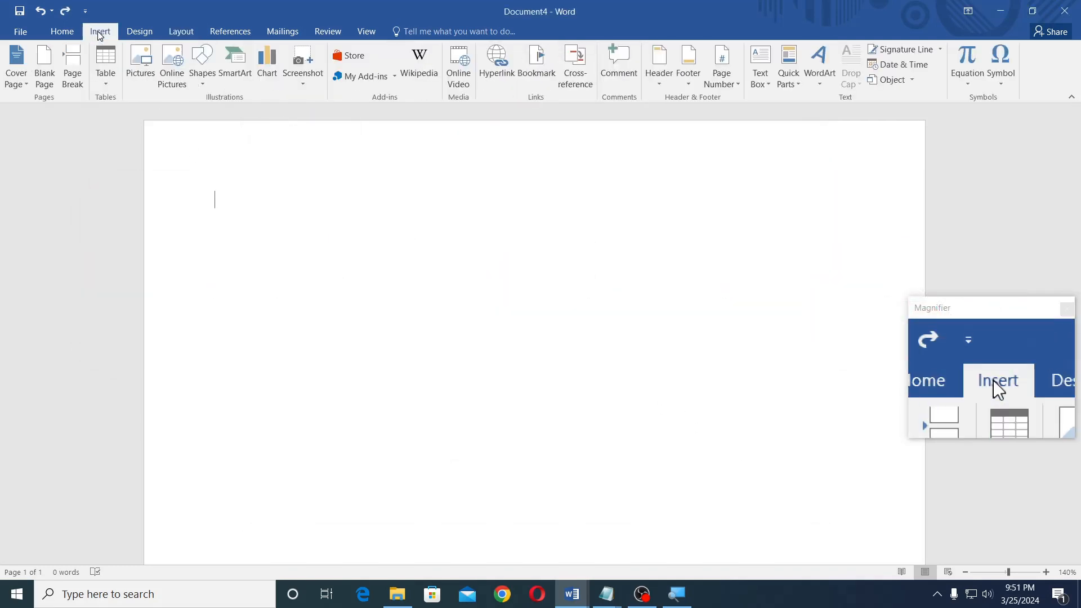
left_click(108, 88)
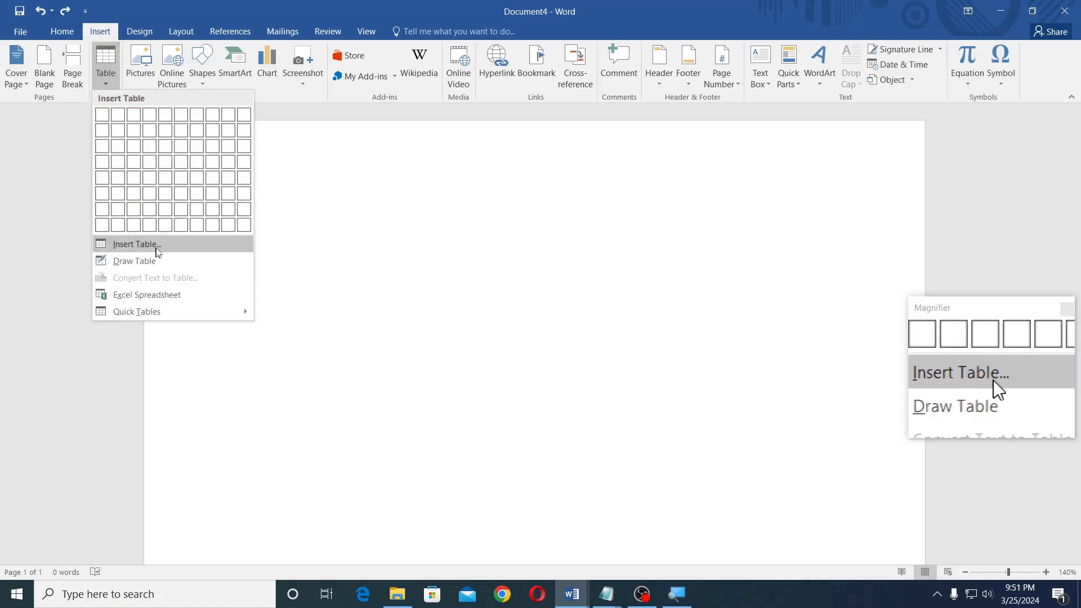
left_click(168, 246)
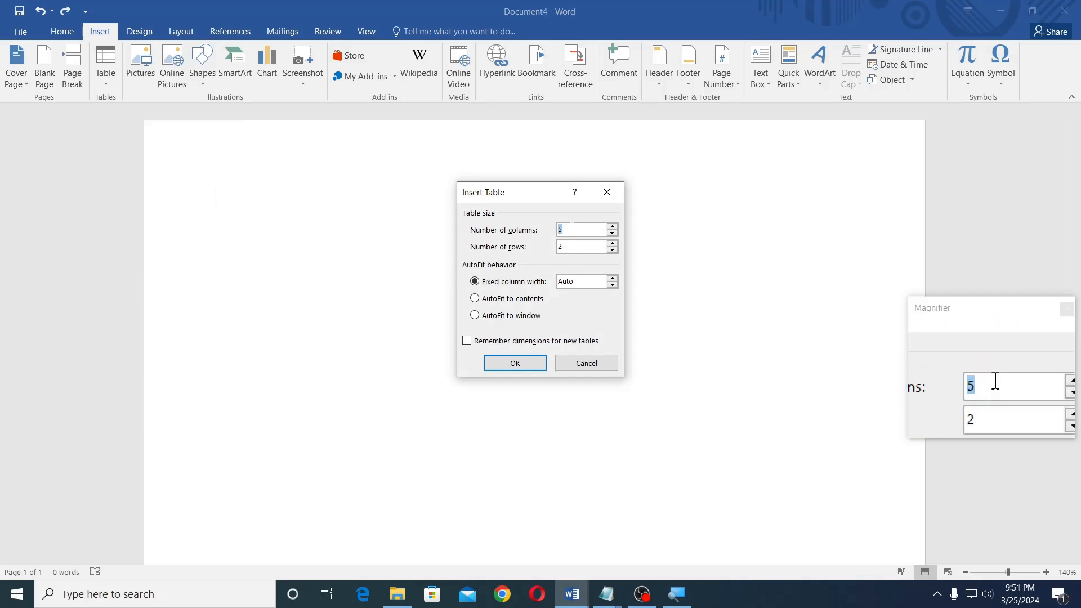
type("1")
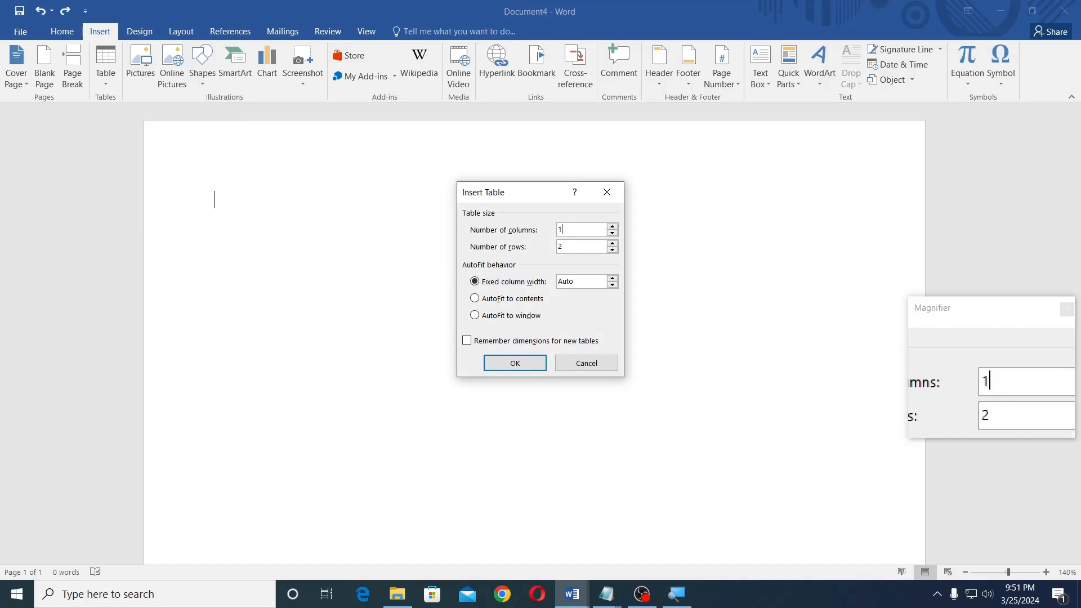
key("Tab")
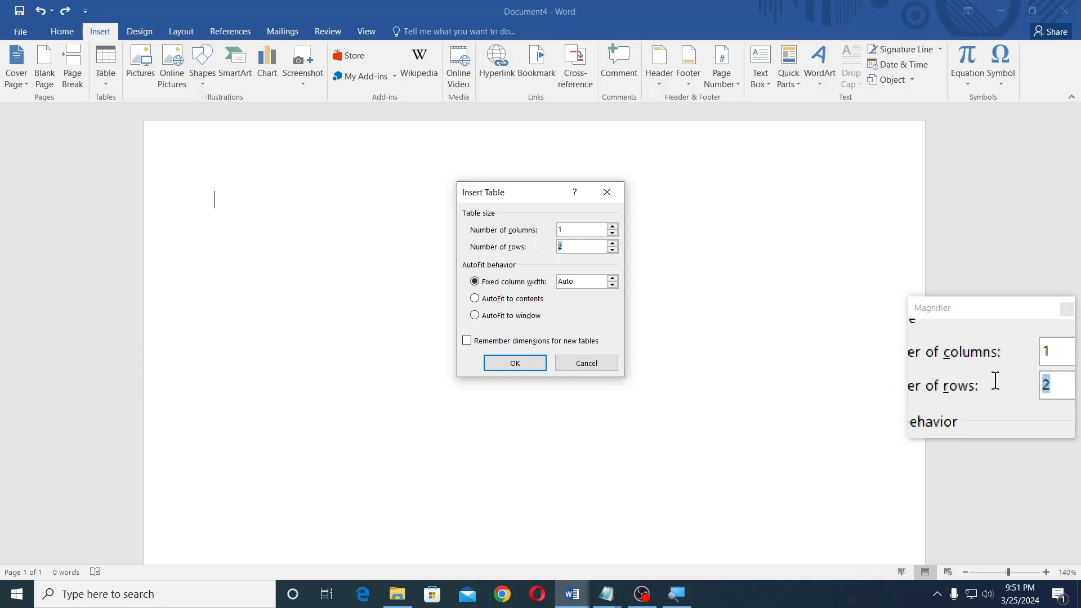
type("4")
left_click(515, 363)
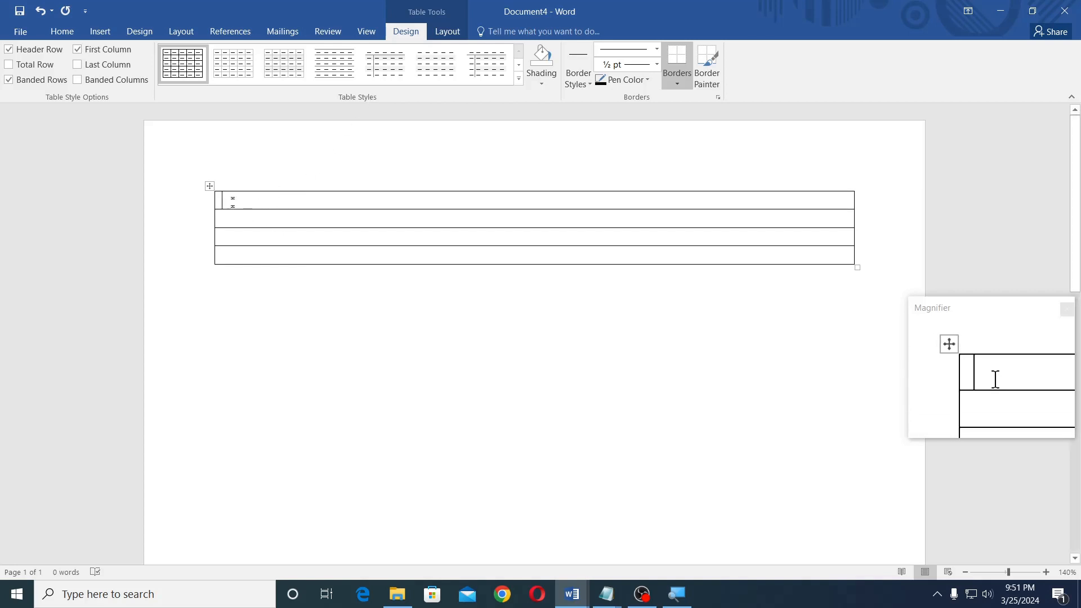
Step: Set the height of the table's first three rows to 4 mm
left_click_drag(234, 200, 235, 236)
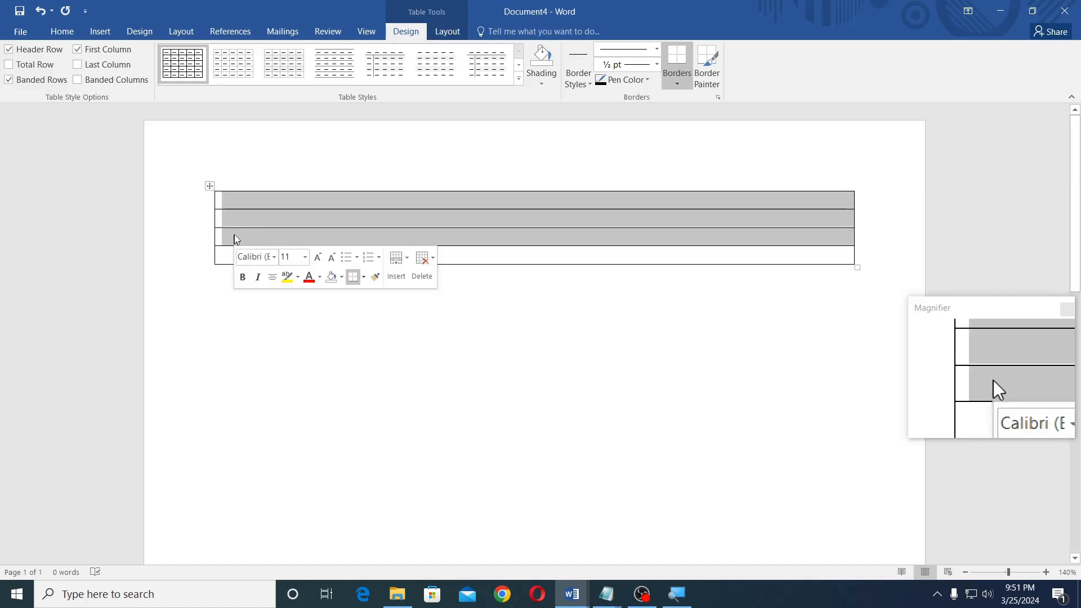
left_click(457, 35)
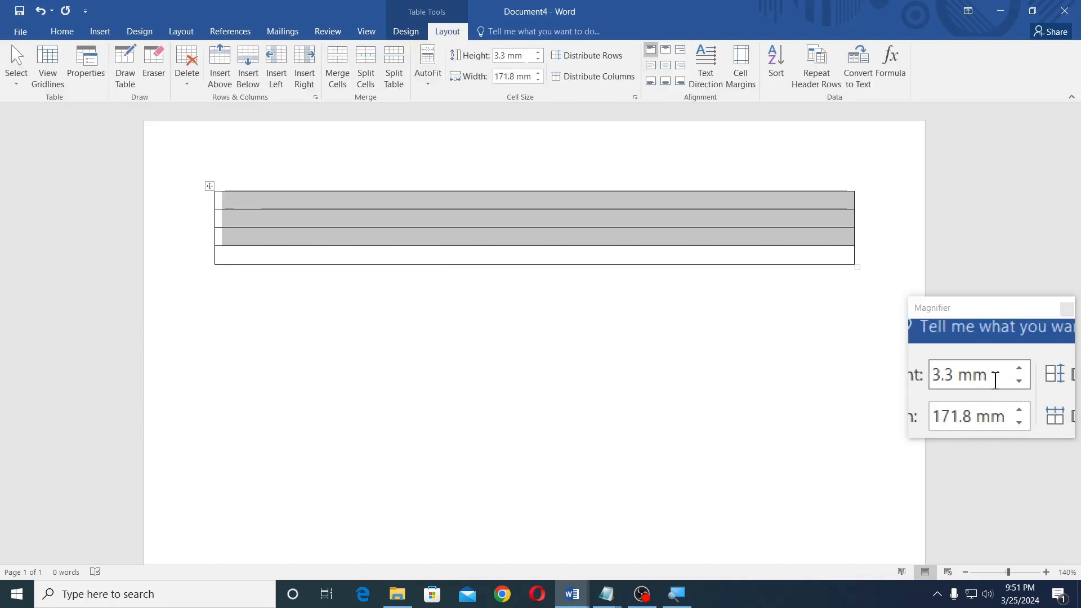
left_click(527, 57)
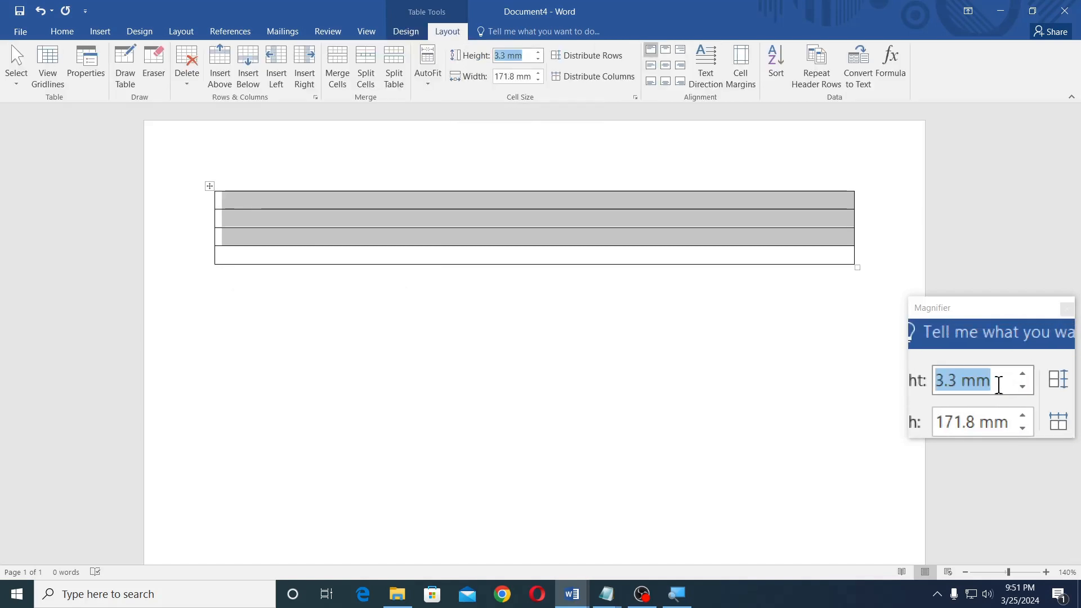
type("4")
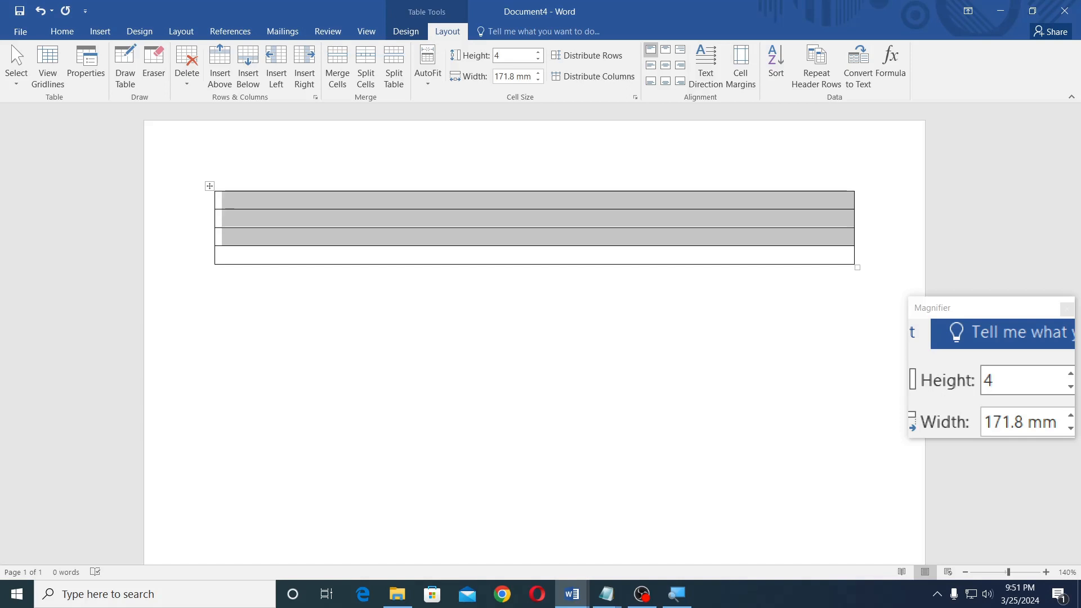
key("Return")
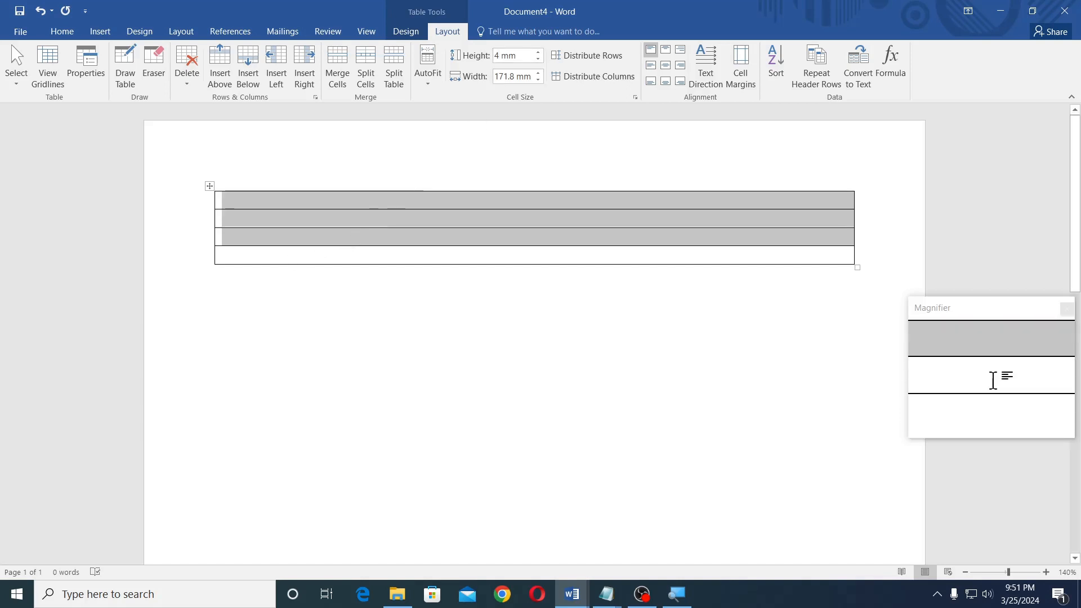
Step: Set the height of the table's fourth row to 7 mm
left_click(249, 255)
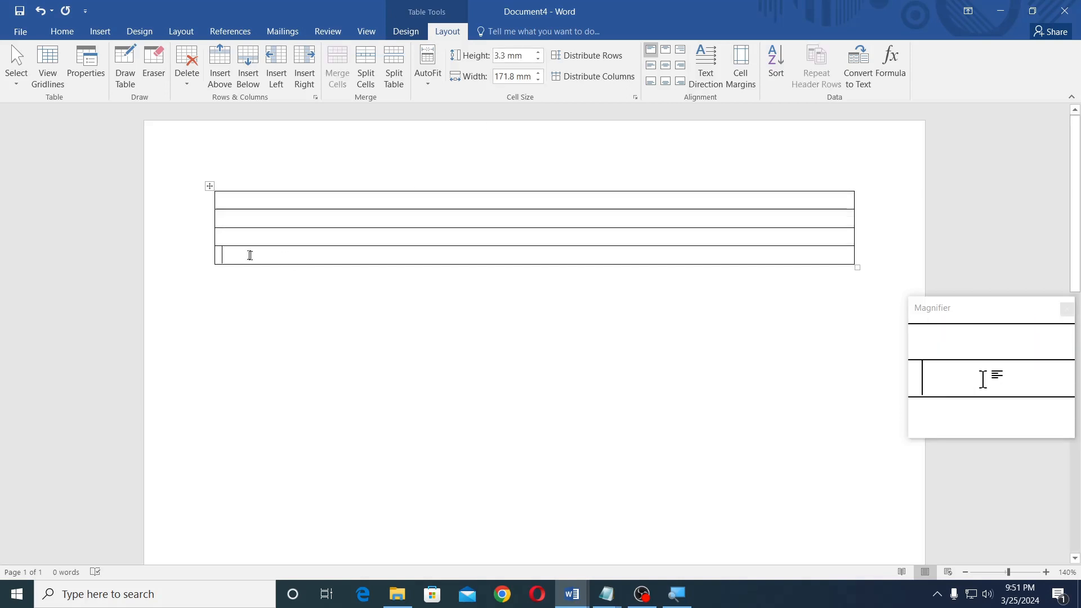
left_click(217, 256)
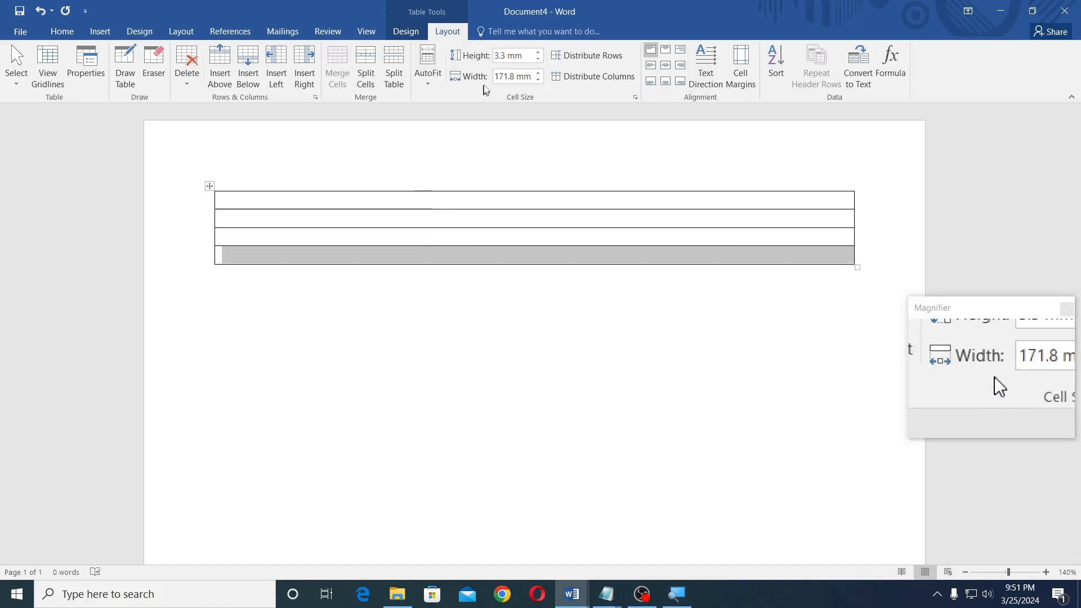
left_click(530, 58)
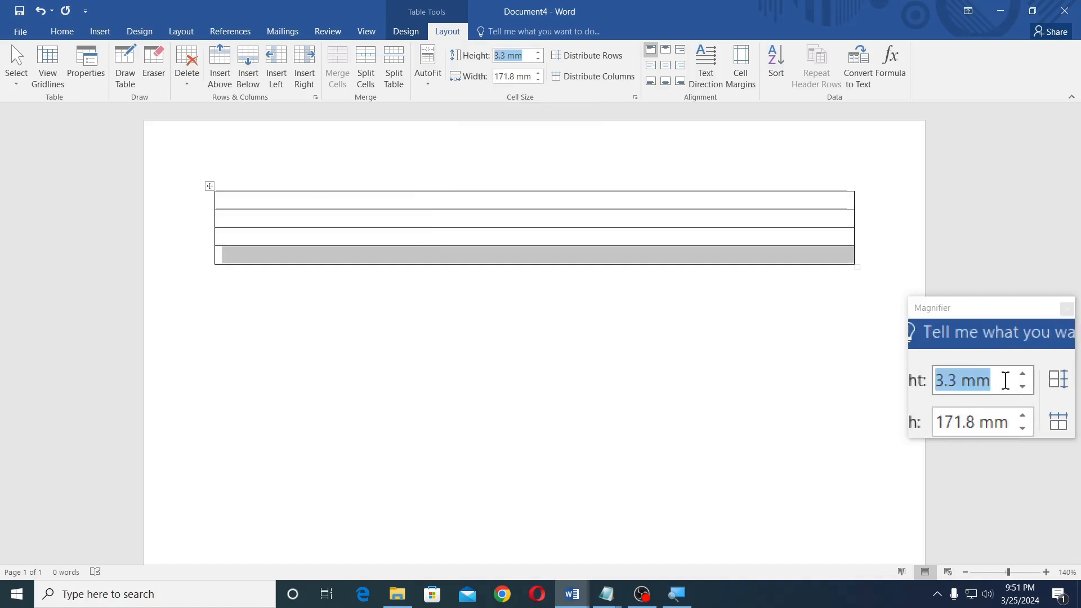
type("7")
key("Return")
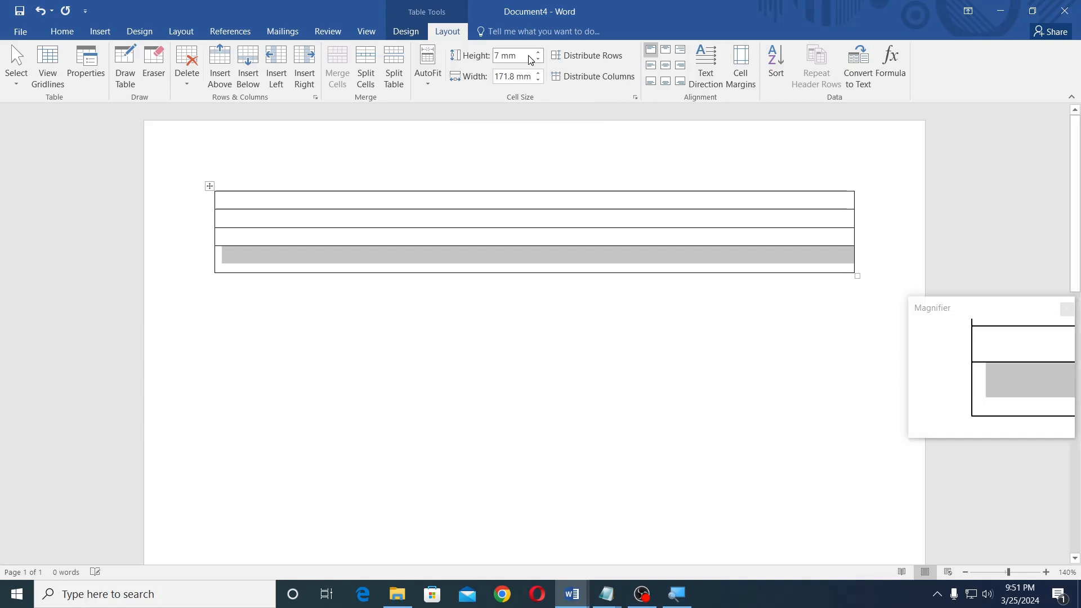
Step: Set the font size of the entire table to 4 so the rows can shrink to their specified heights
left_click(251, 203)
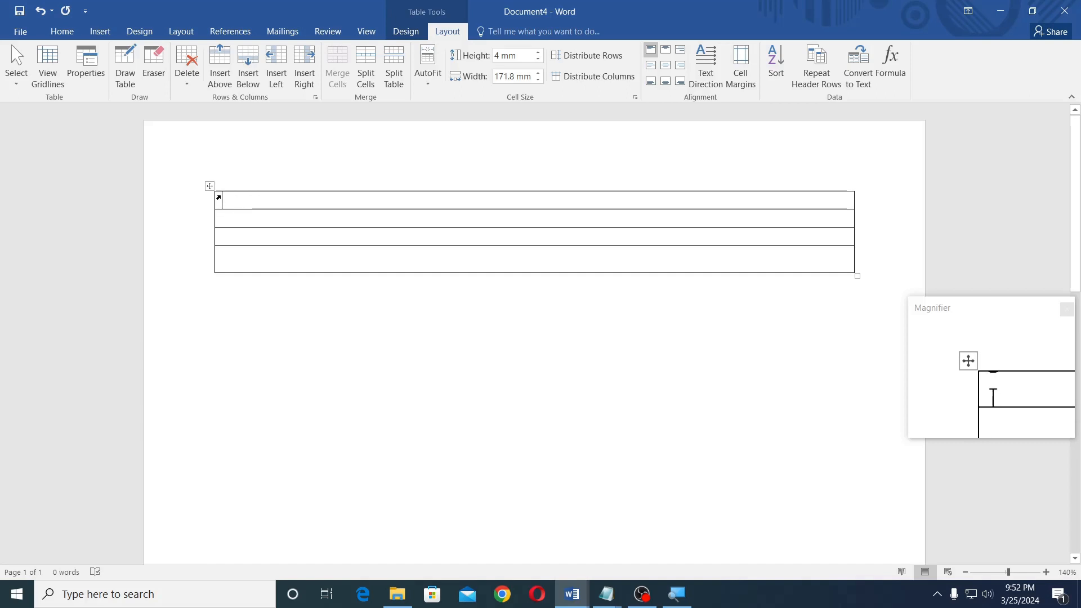
left_click_drag(222, 200, 235, 241)
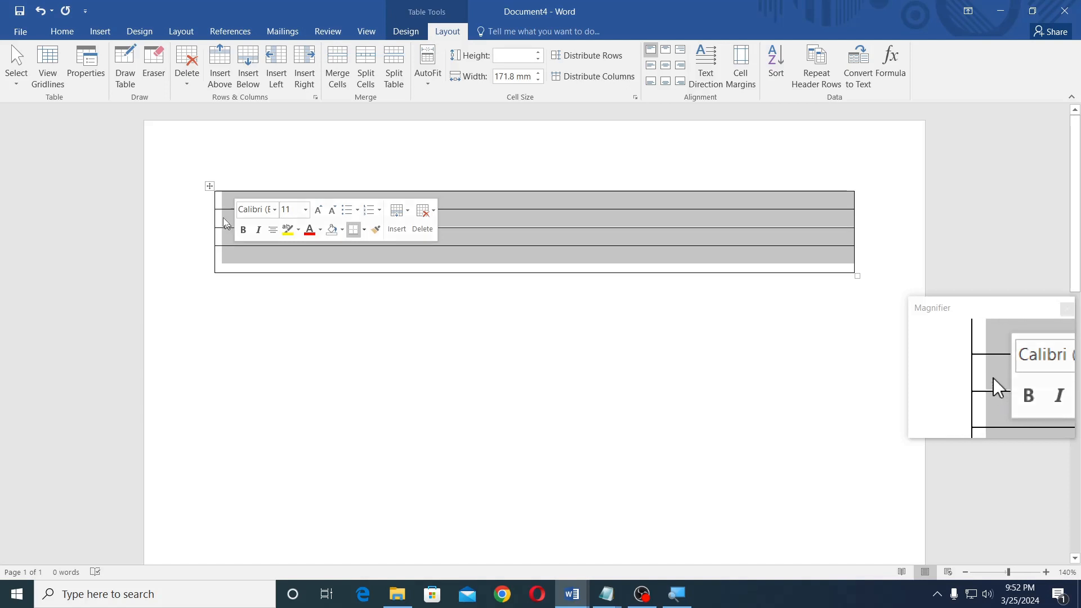
left_click_drag(225, 203, 239, 263)
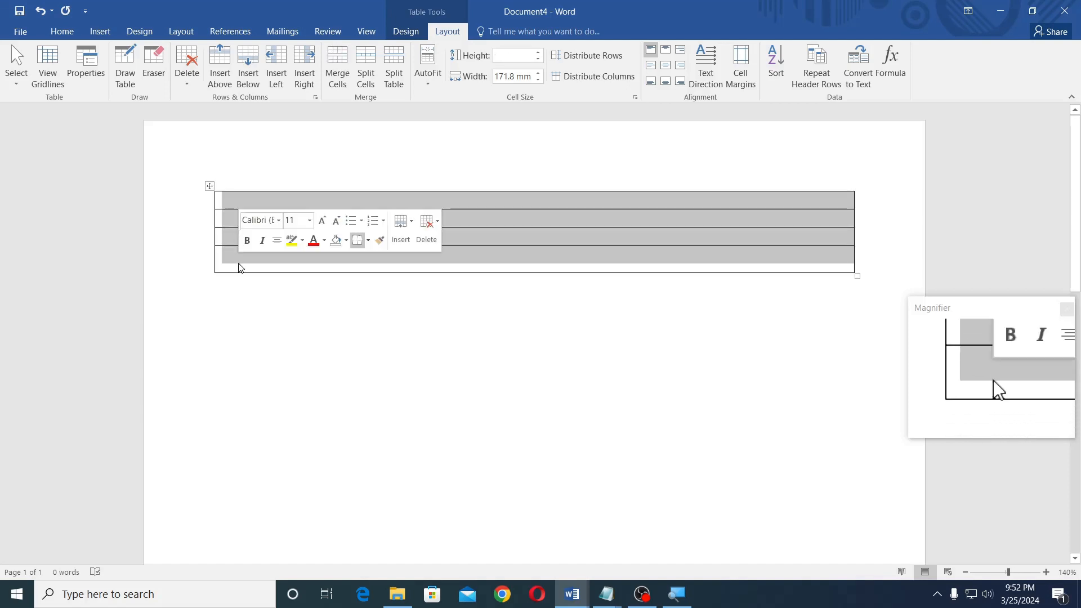
left_click(225, 203)
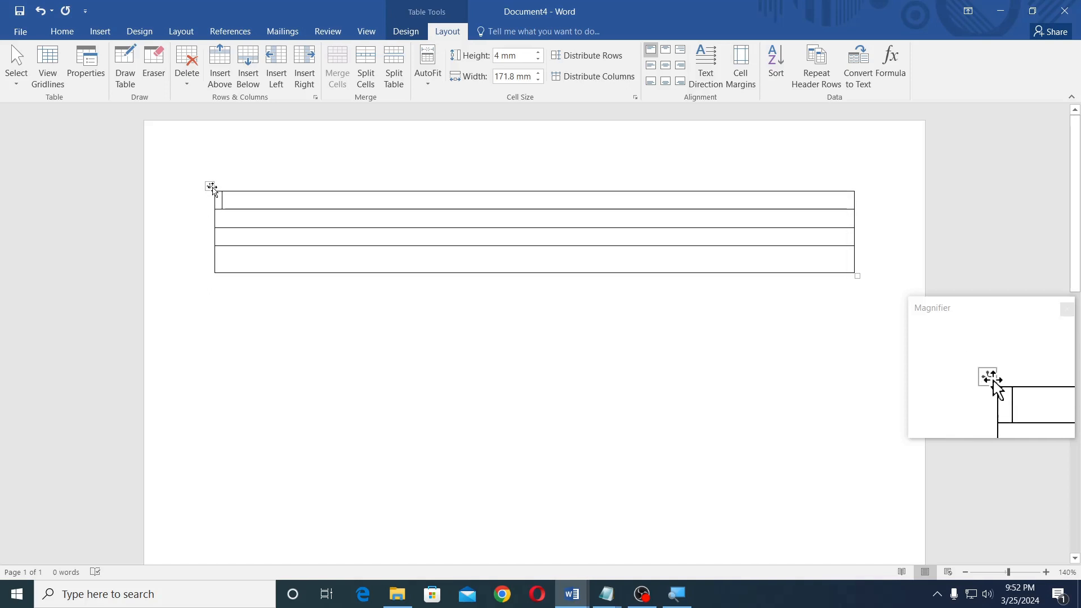
left_click(210, 186)
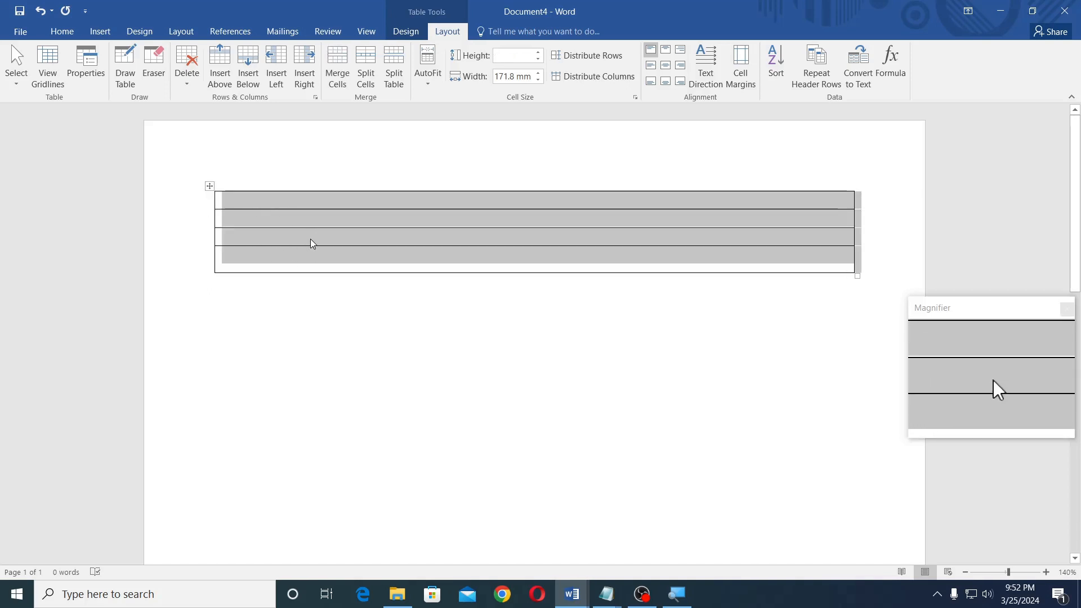
left_click(56, 35)
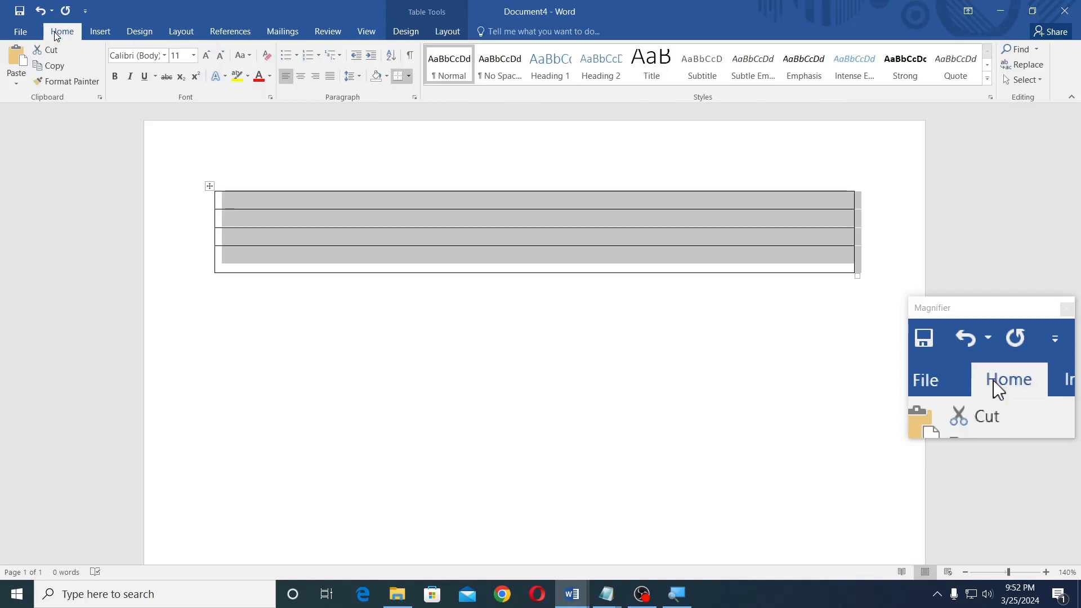
left_click(182, 56)
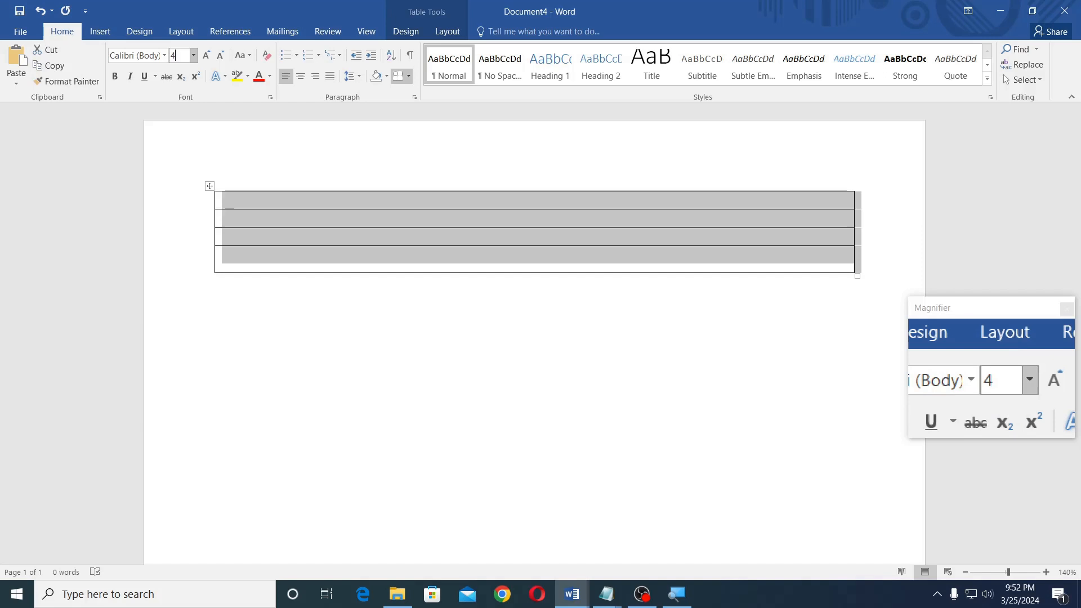
key("Return")
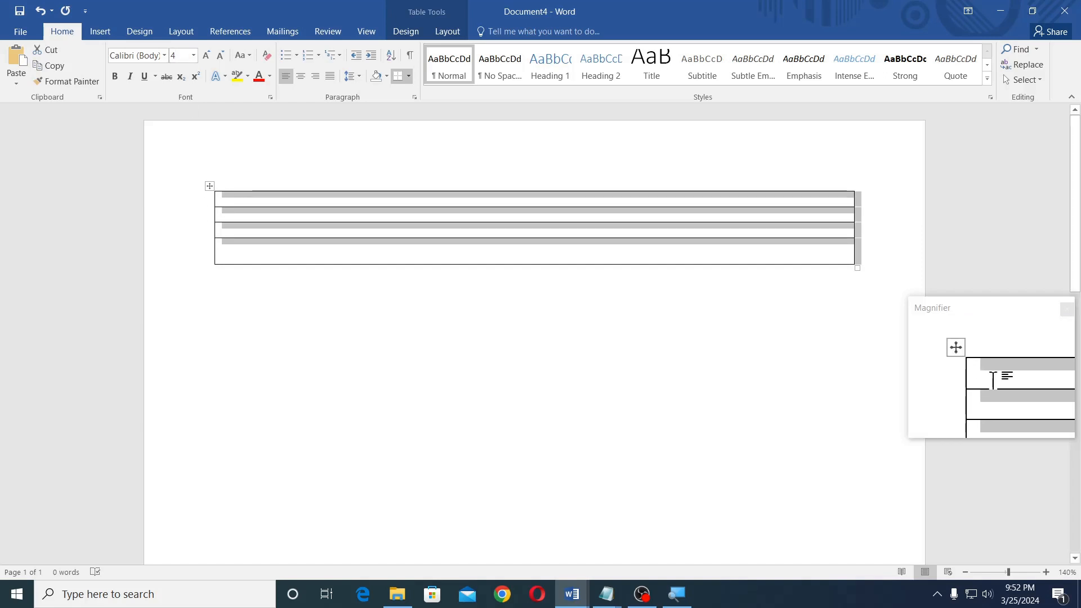
left_click(230, 202)
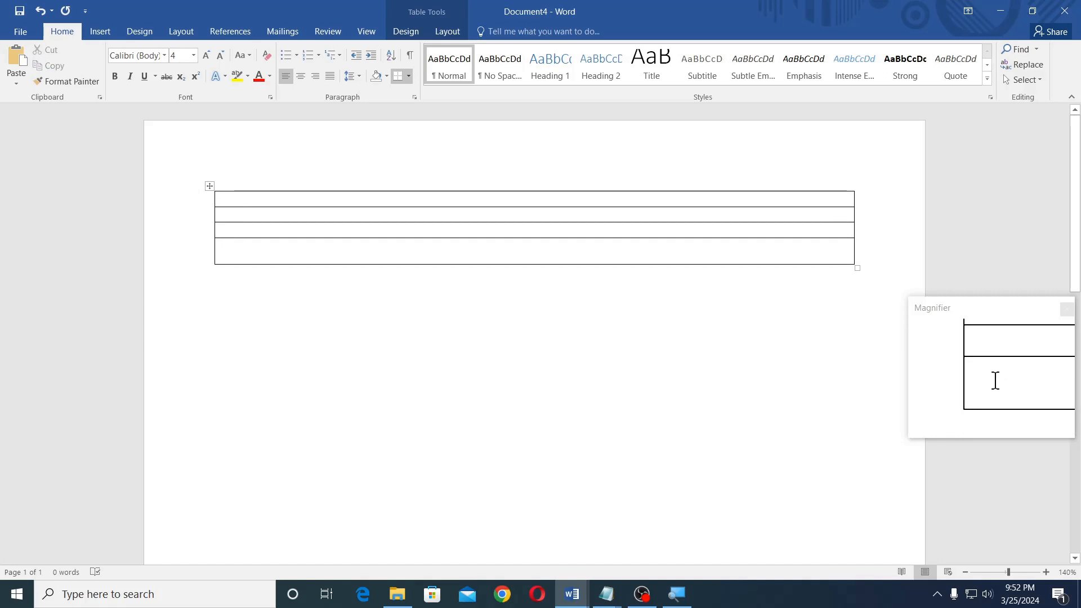
left_click(230, 250)
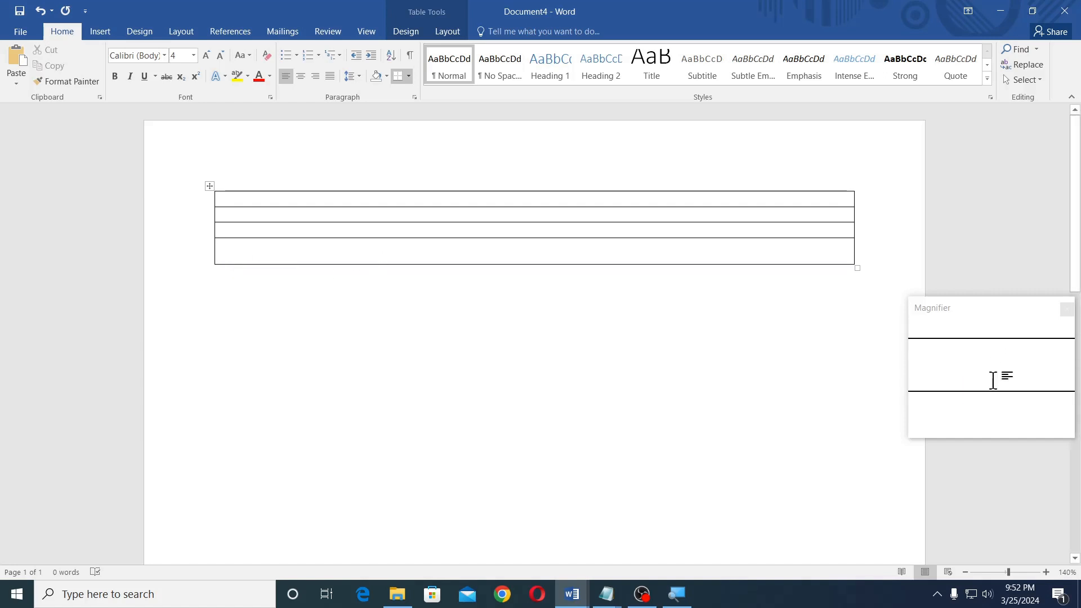
Step: Copy the whole four-row table and paste two copies of it directly beneath the original
left_click(208, 186)
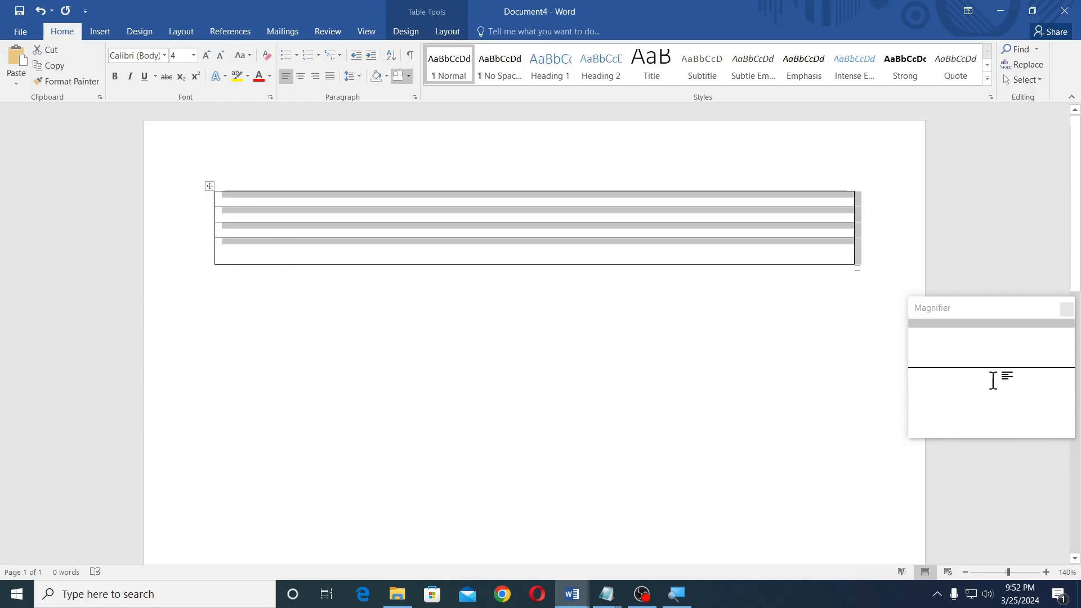
left_click(55, 67)
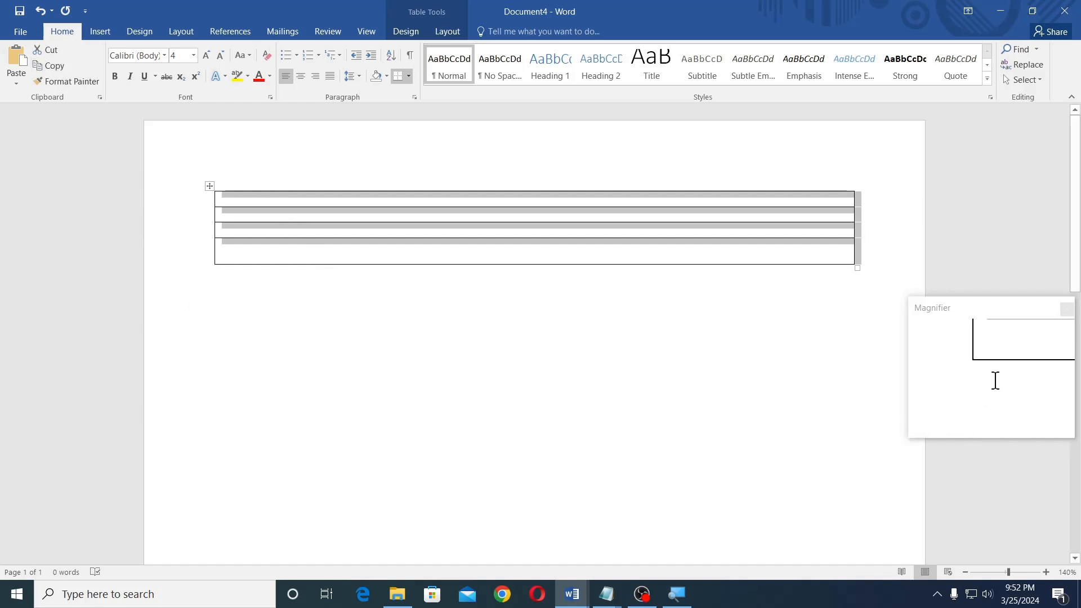
left_click(226, 274)
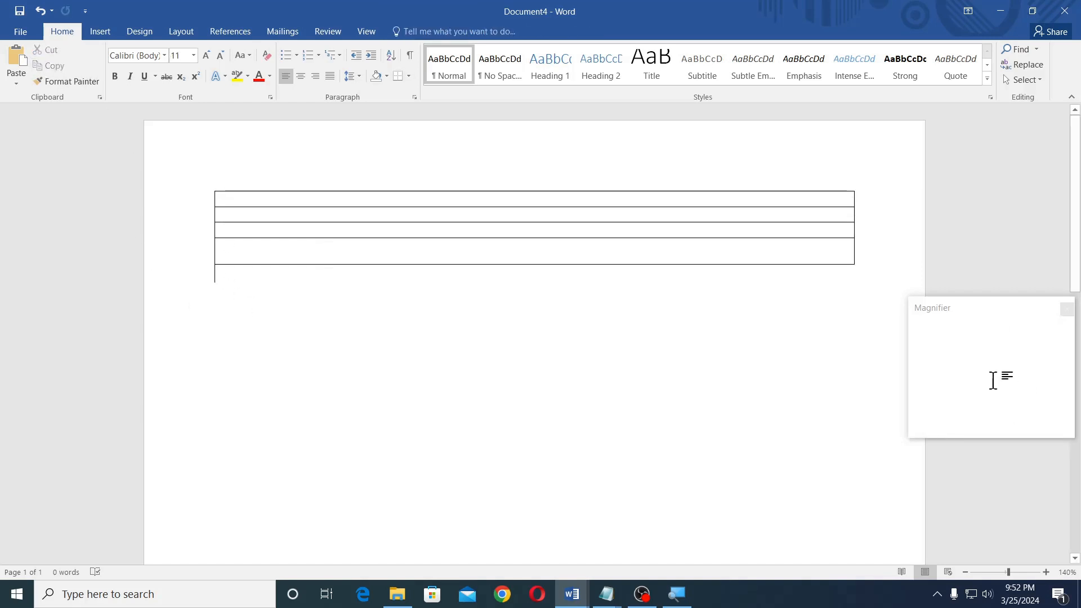
left_click(17, 63)
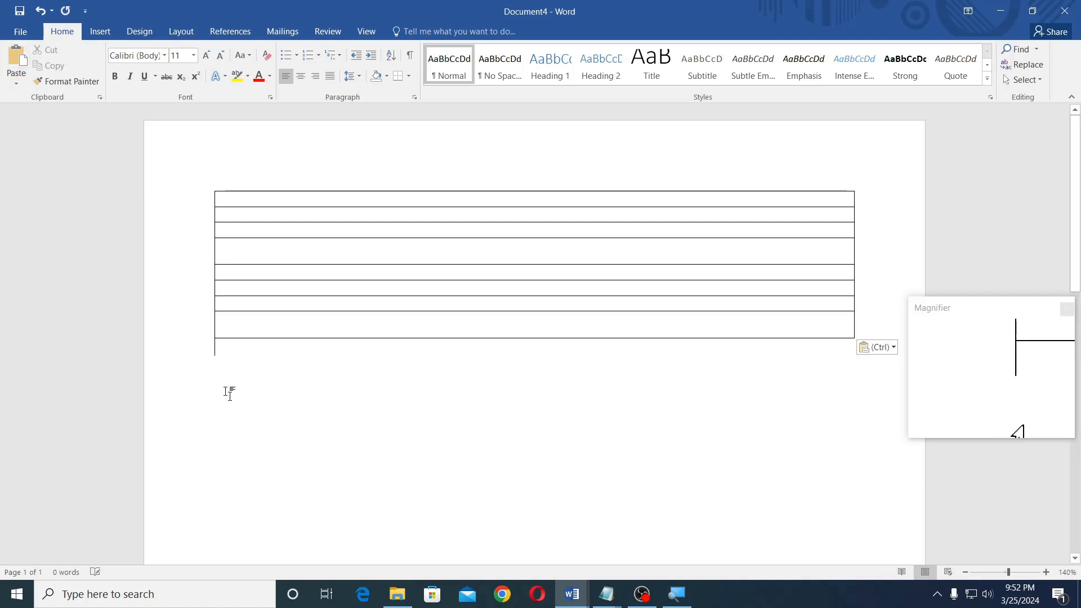
left_click(17, 61)
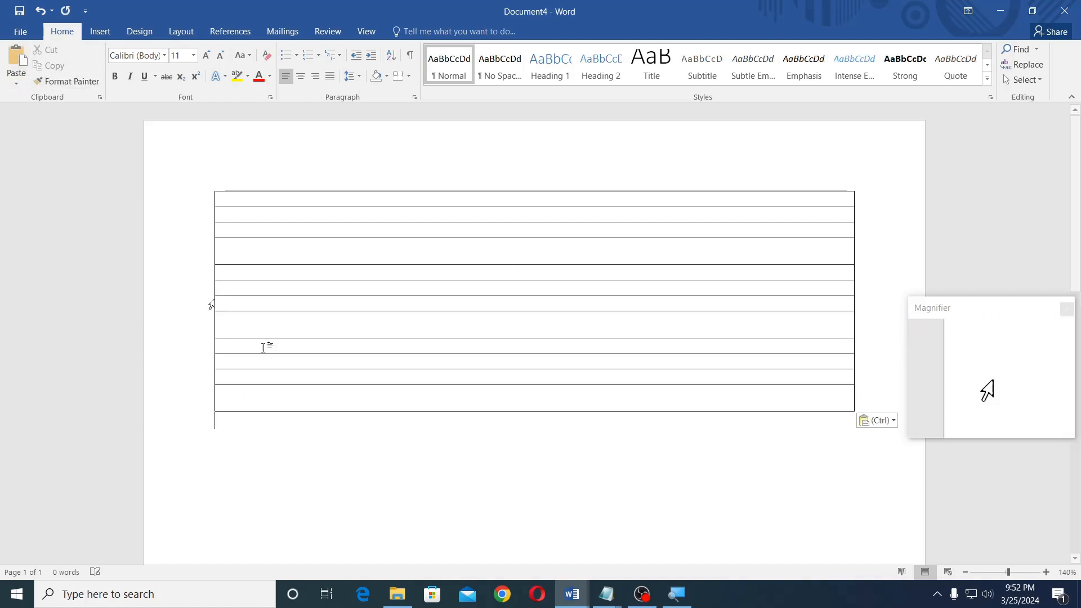
Step: Paste the copied table repeatedly below the last rows until the first page is filled with ruled lines
scroll(391, 417, "down", 3)
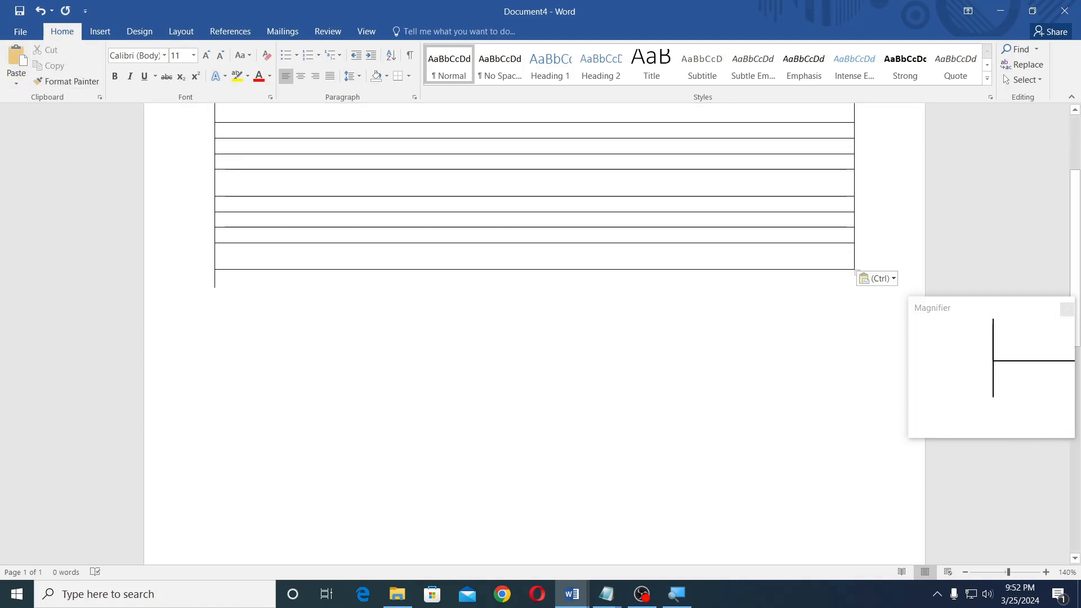
key("ctrl+v")
key("ctrl+v")
key("ctrl+v")
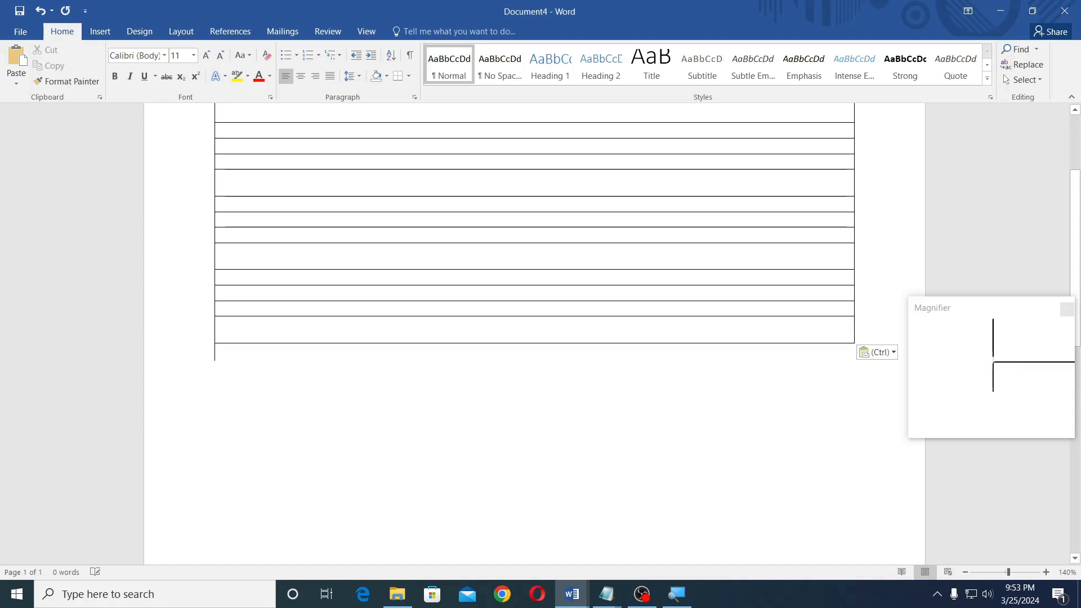
scroll(389, 416, "down", 2)
key("ctrl+v")
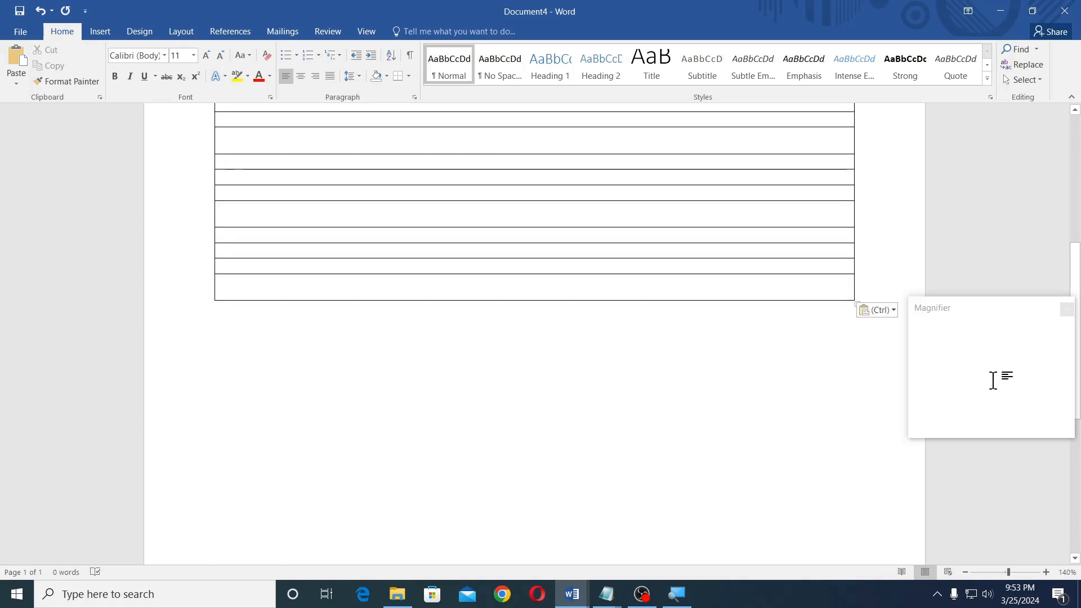
key("ctrl+v")
key("ctrl+v")
key("ctrl+v")
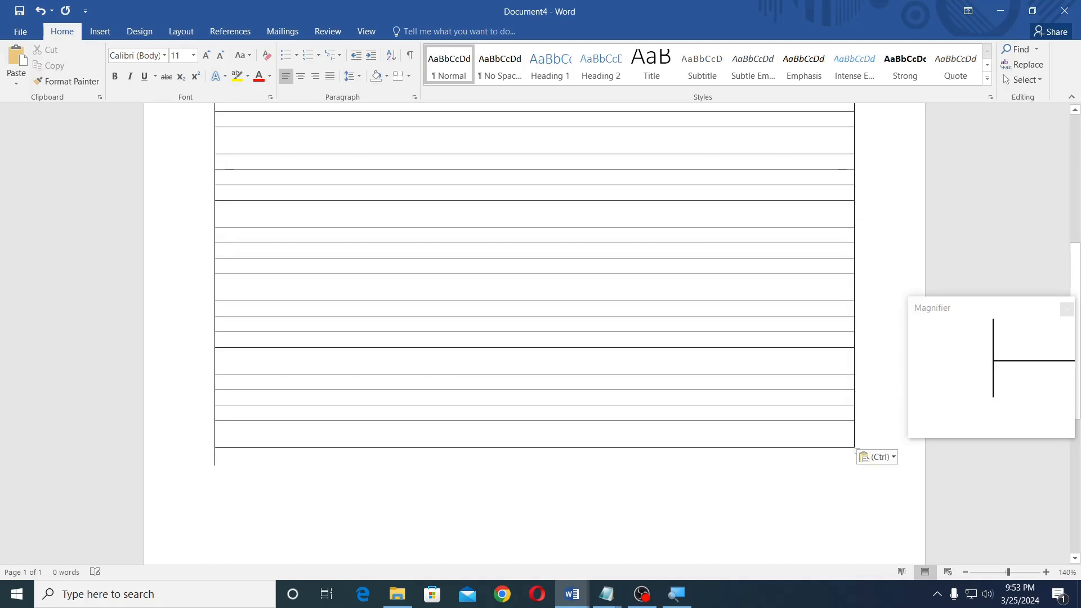
scroll(535, 338, "down", 5)
key("ctrl+v")
key("ctrl+v")
key("ctrl+v")
key("ctrl+v")
scroll(535, 338, "down", 3)
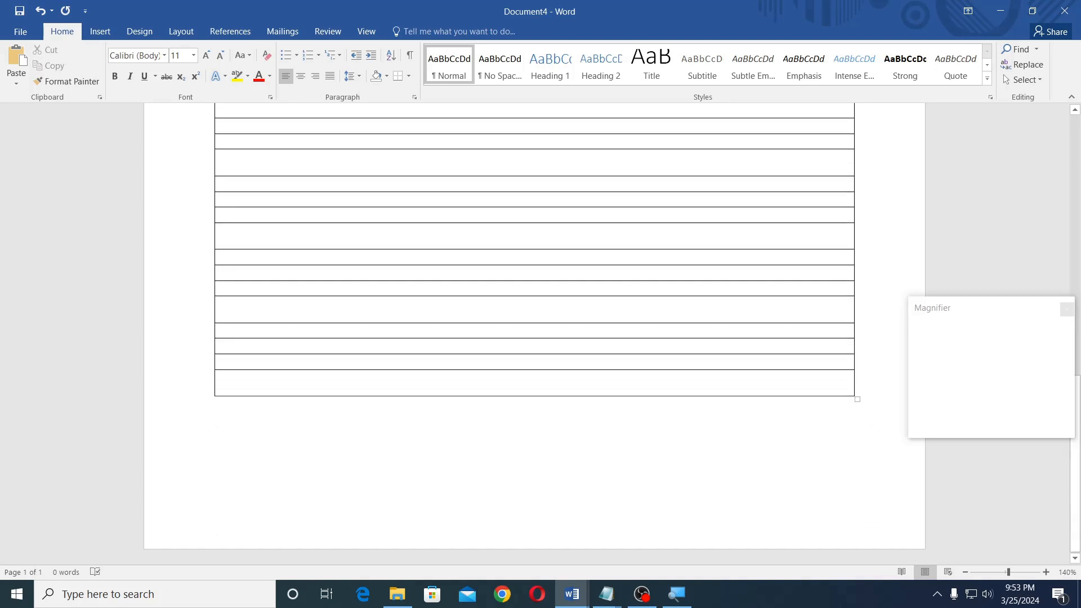
key("ctrl+v")
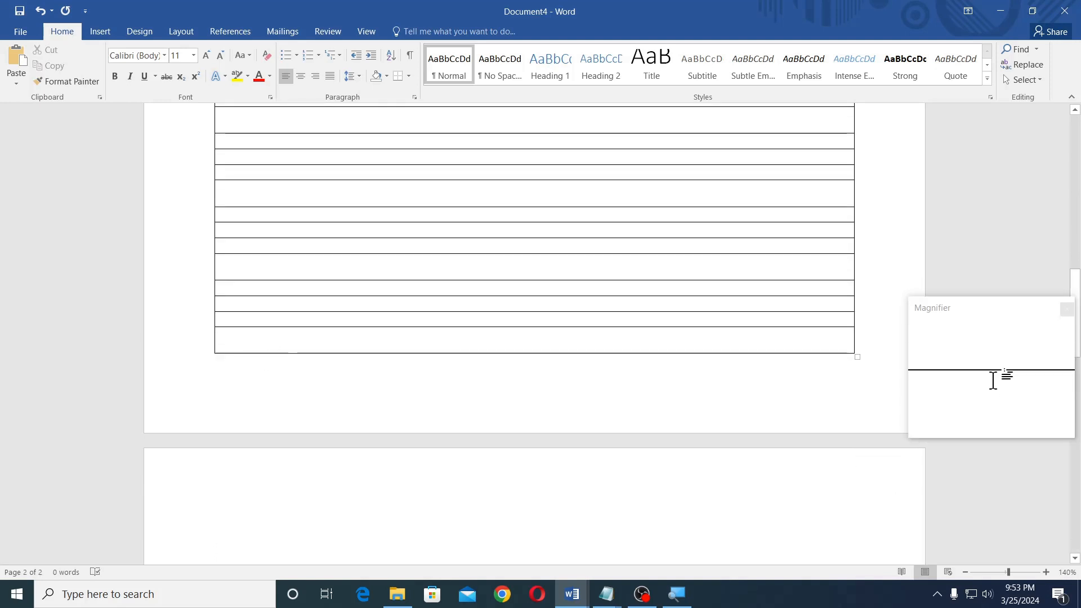
key("ctrl+v")
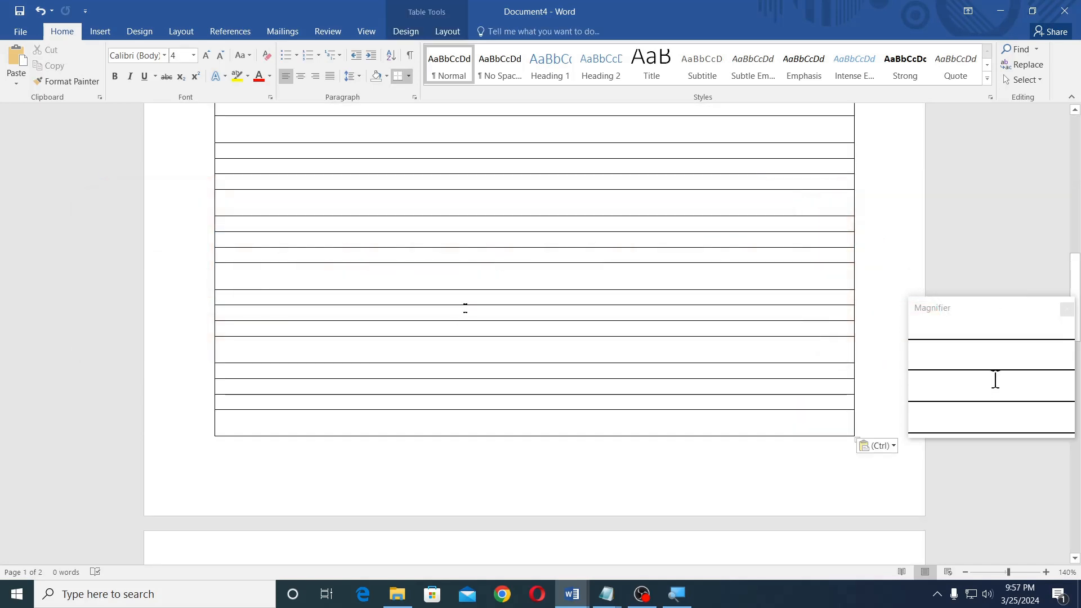
key("ctrl+v")
Step: Apply all borders with a 1 pt line weight to the entire table
scroll(411, 282, "up", 5)
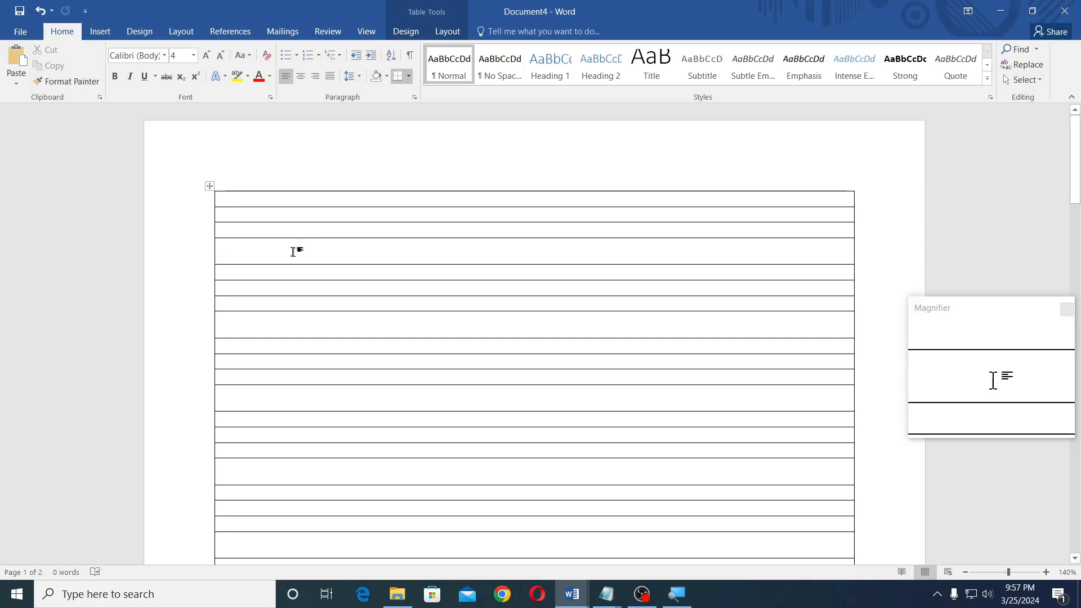
left_click(210, 187)
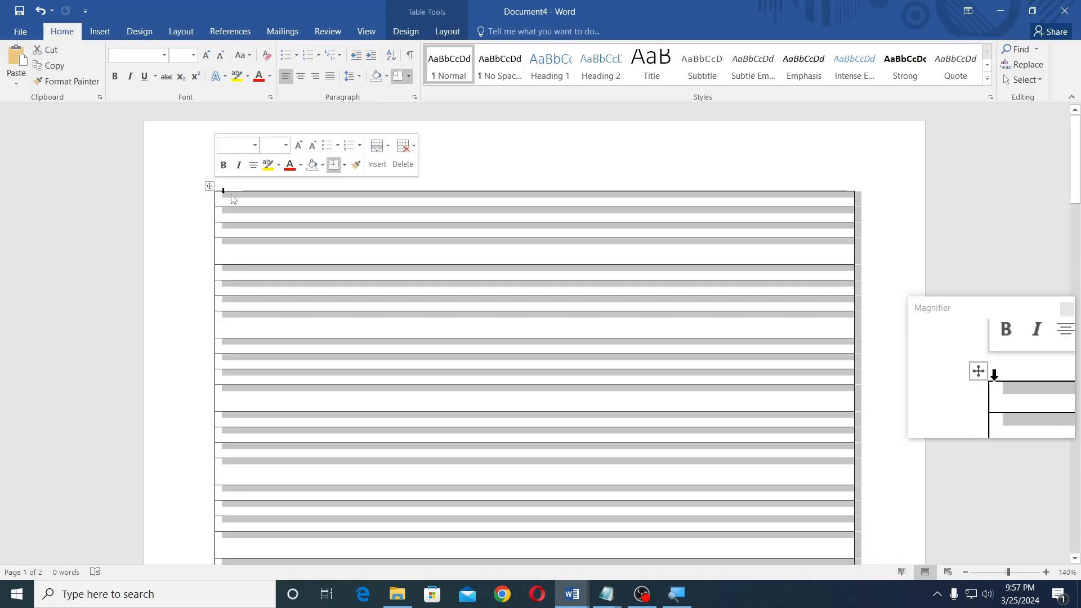
left_click(402, 32)
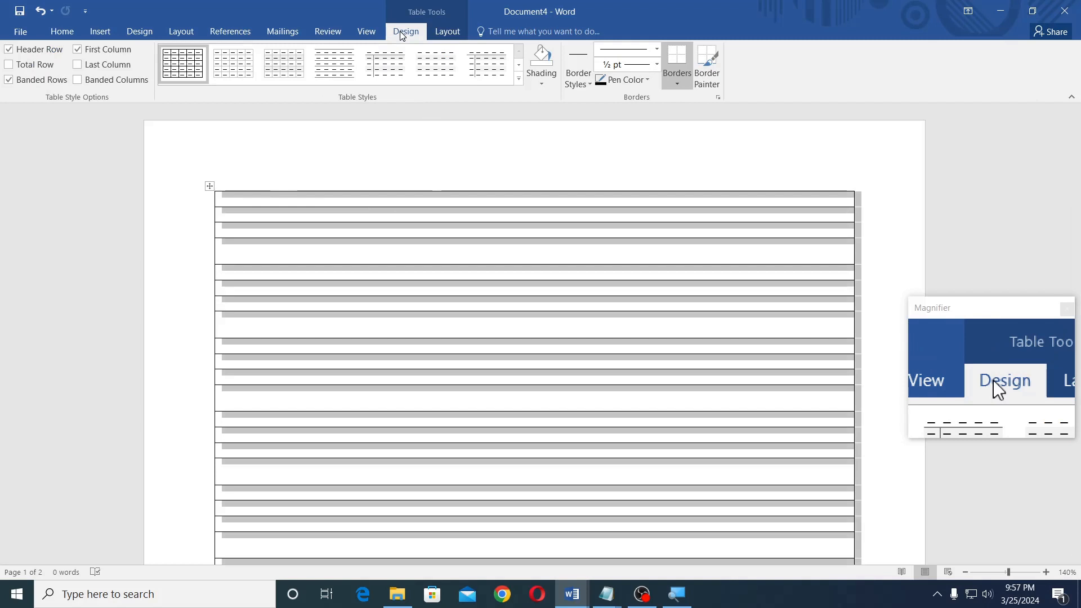
left_click(656, 65)
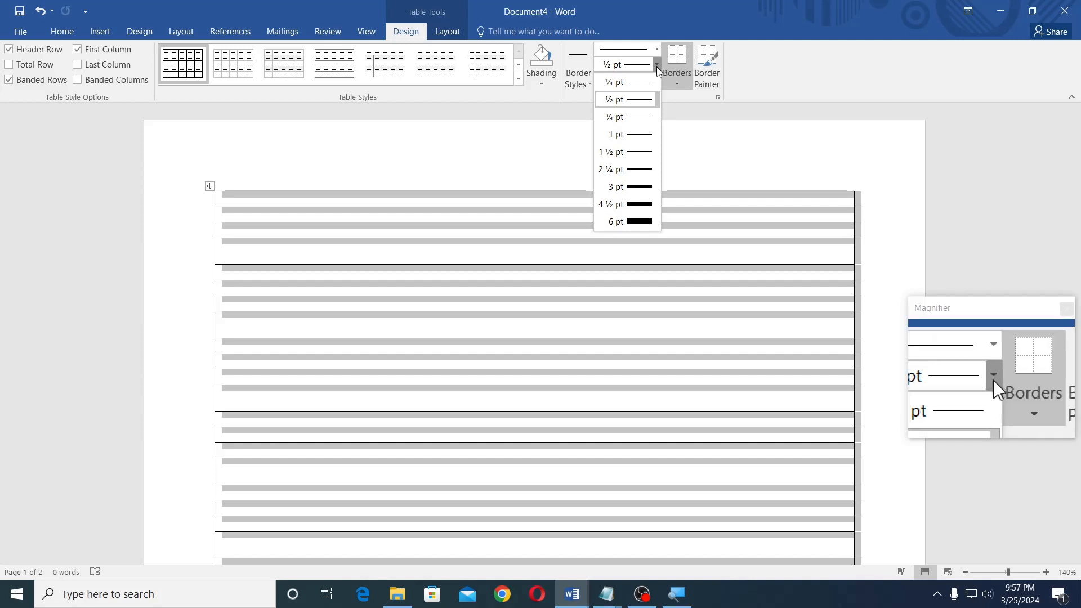
left_click(641, 140)
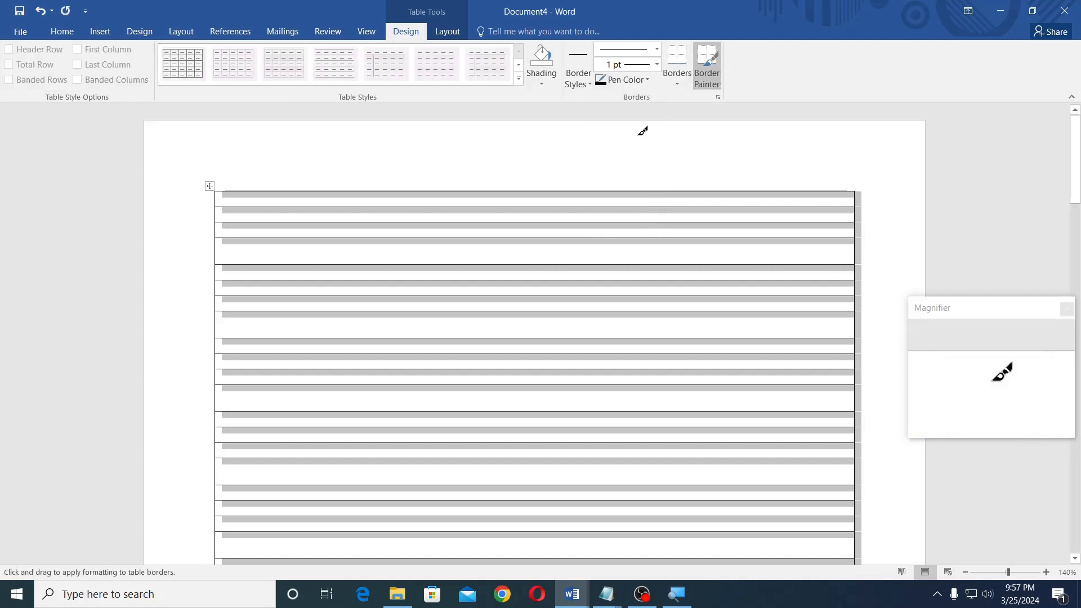
left_click(678, 84)
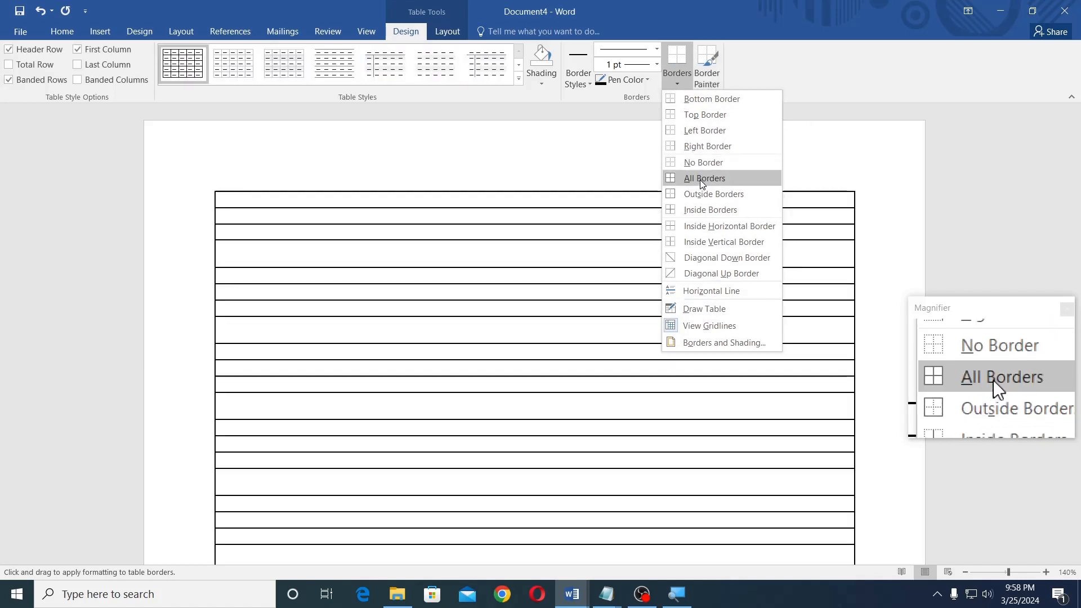
left_click(701, 179)
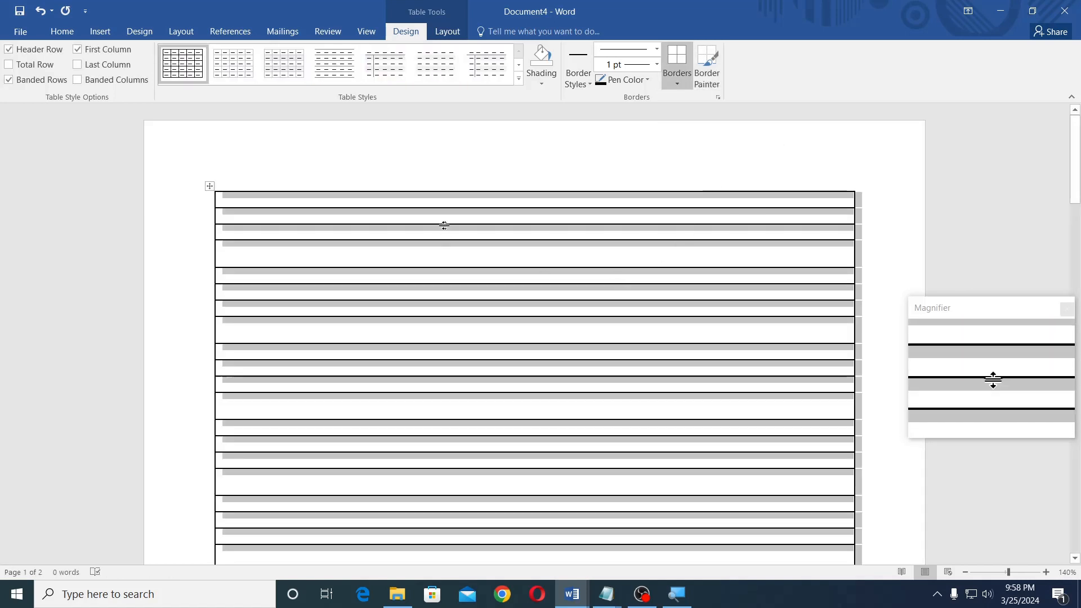
Step: Remove the left and right borders of the first 7 mm row, keeping its top and bottom lines
left_click(360, 253)
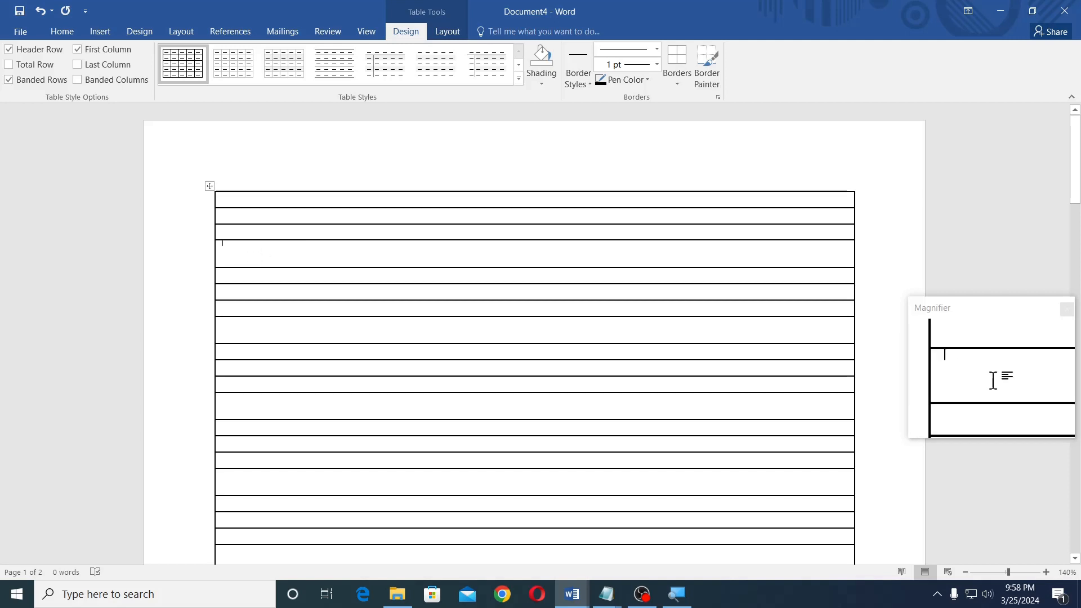
left_click(224, 249)
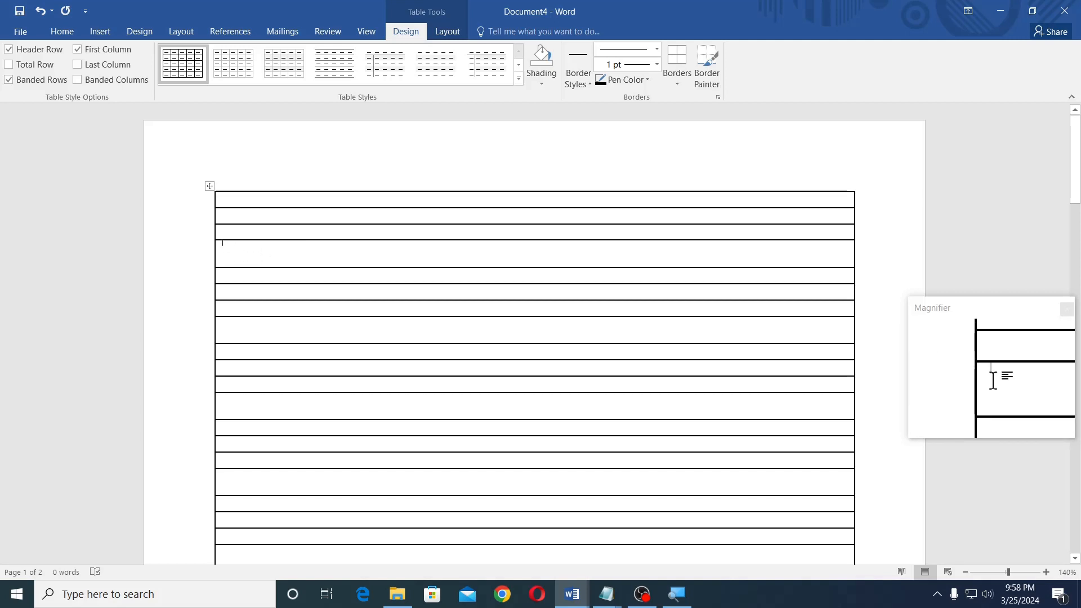
left_click(681, 88)
left_click(689, 130)
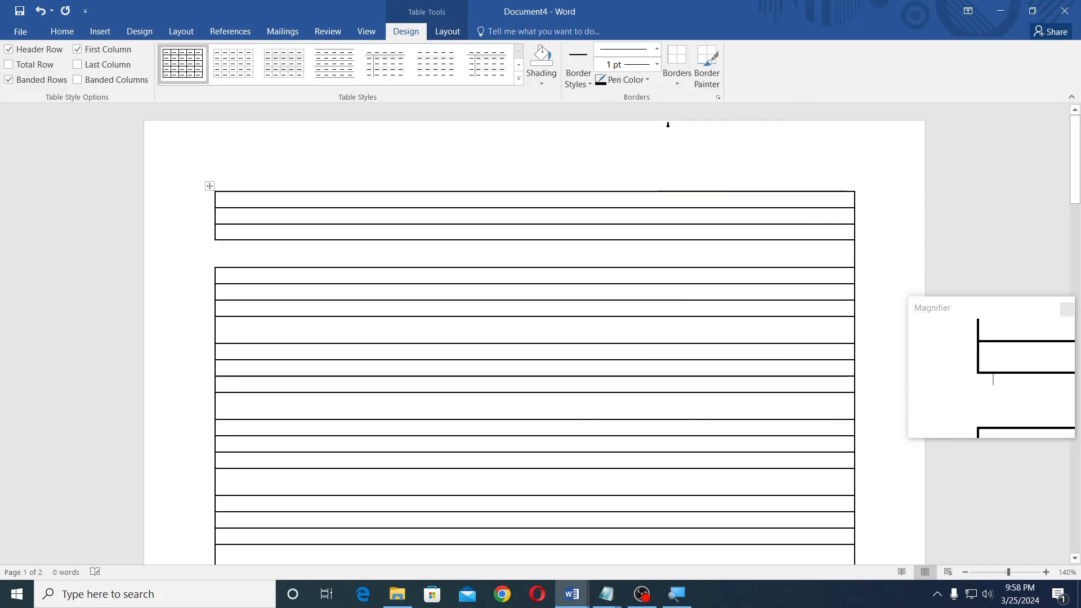
left_click(682, 83)
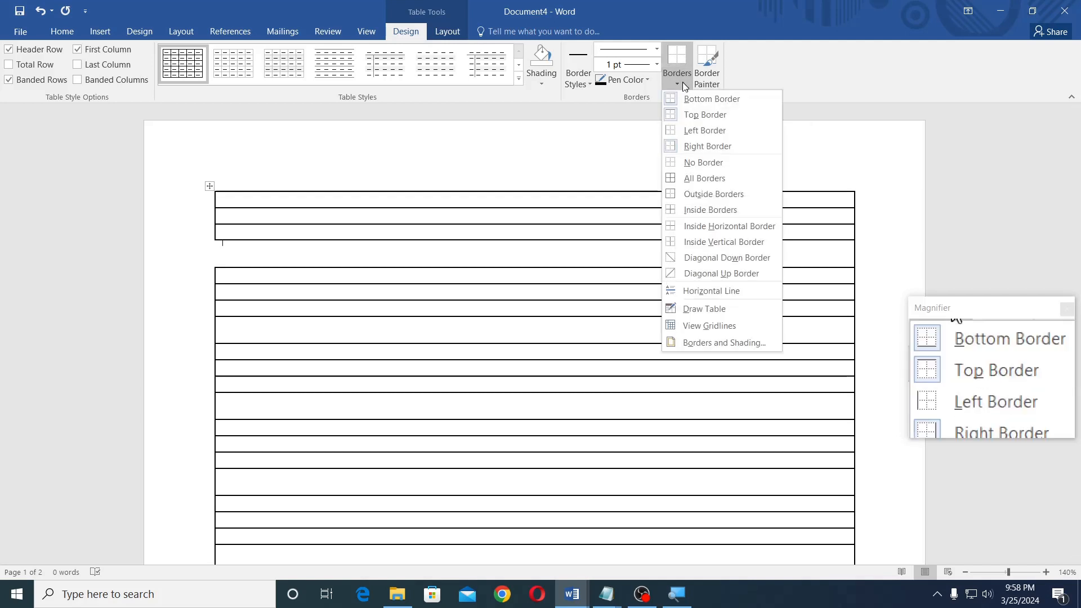
left_click(673, 145)
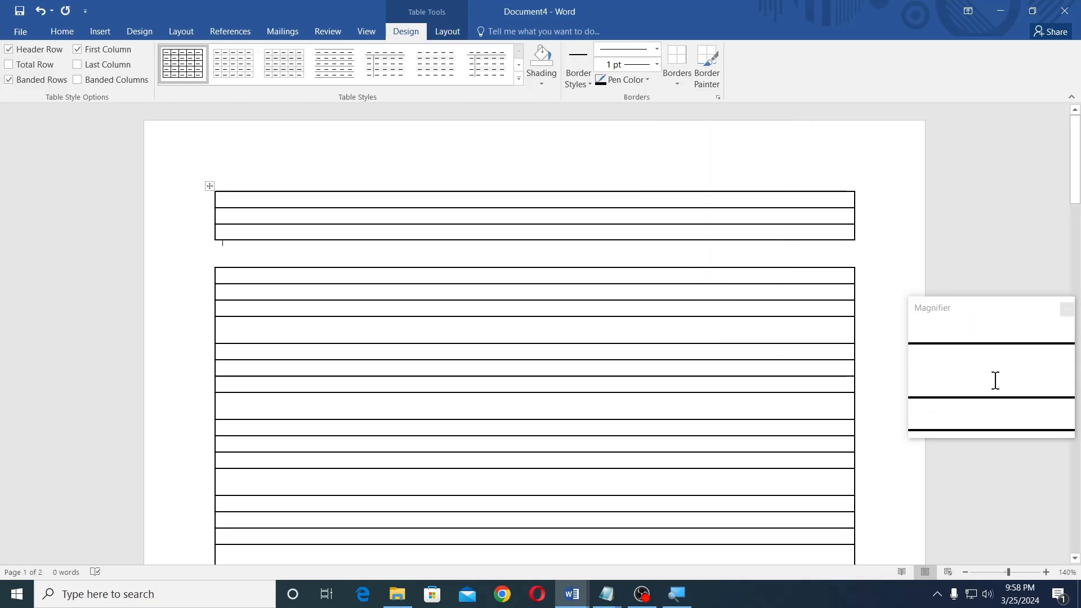
Step: Restore the left and right borders of the first 7 mm row, and remove both again
left_click(677, 83)
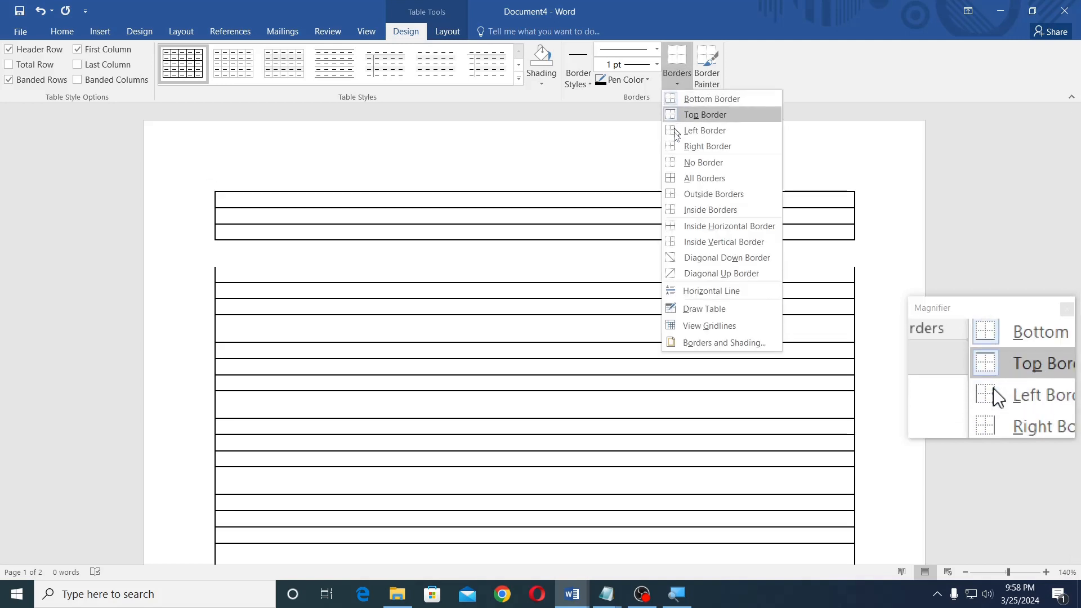
left_click(675, 130)
left_click(679, 86)
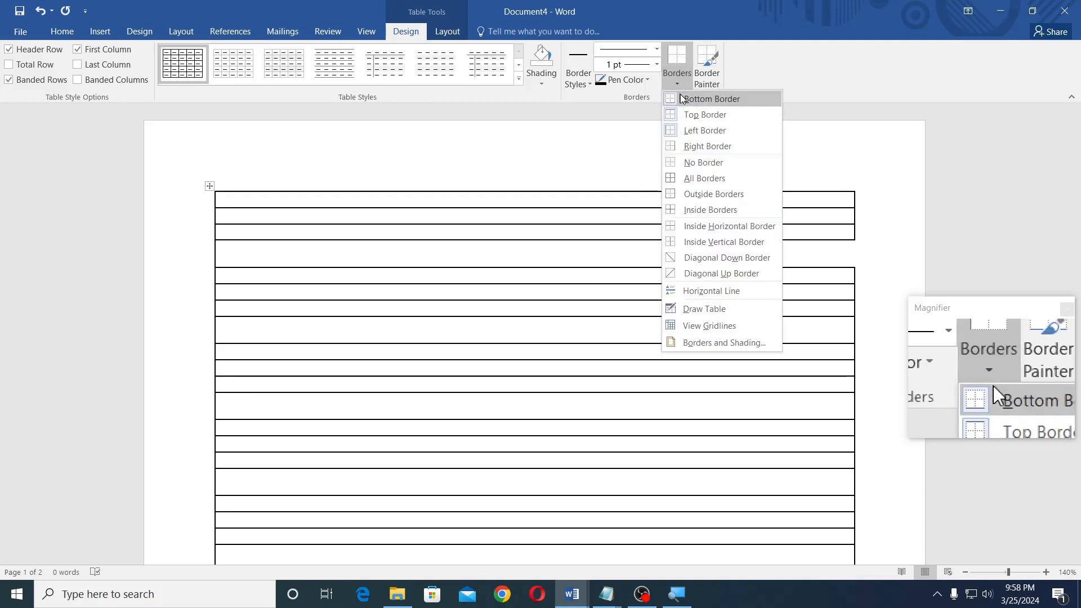
left_click(675, 145)
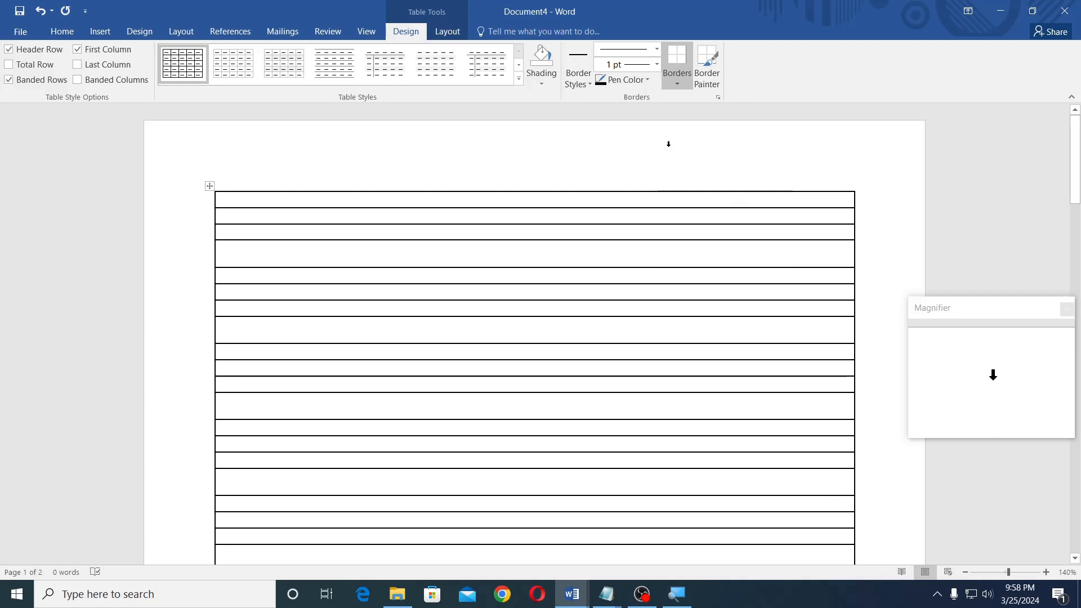
left_click(682, 86)
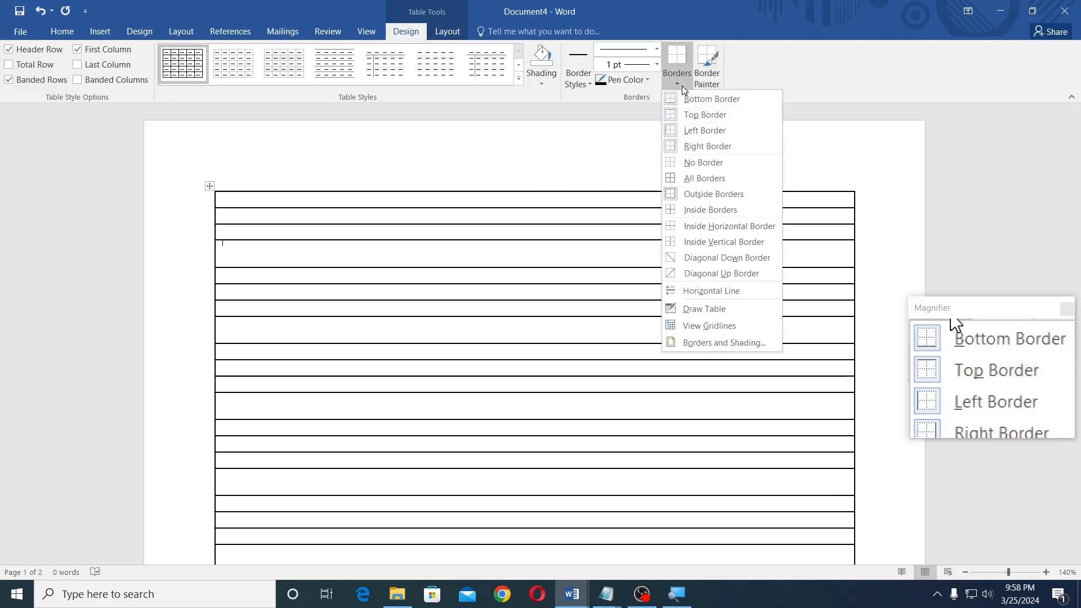
left_click(676, 130)
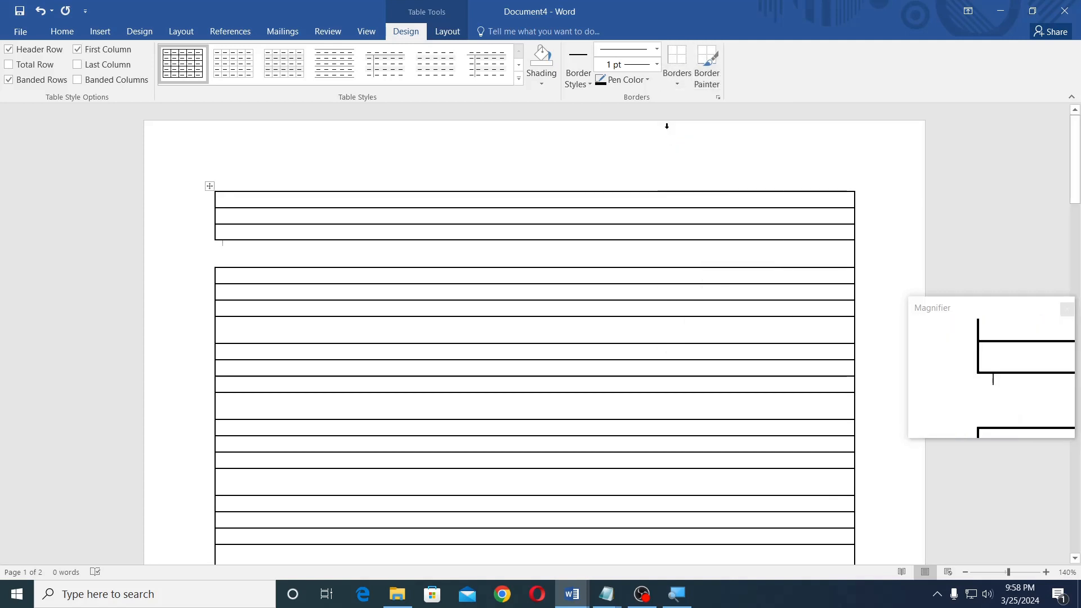
left_click(678, 84)
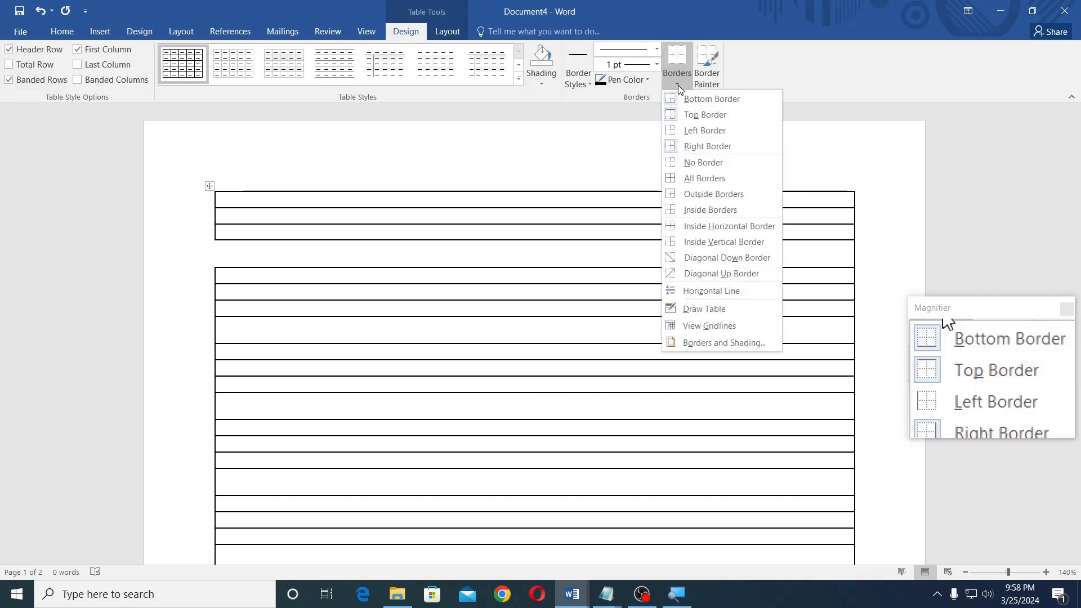
left_click(676, 146)
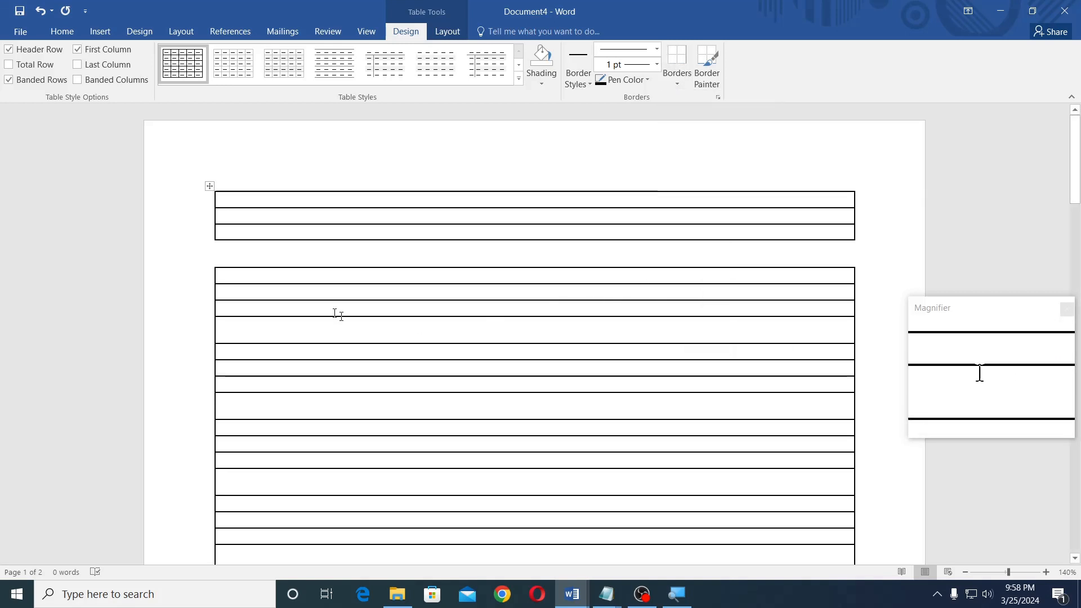
Step: Remove the left and right borders of the second 7 mm row
left_click(227, 330)
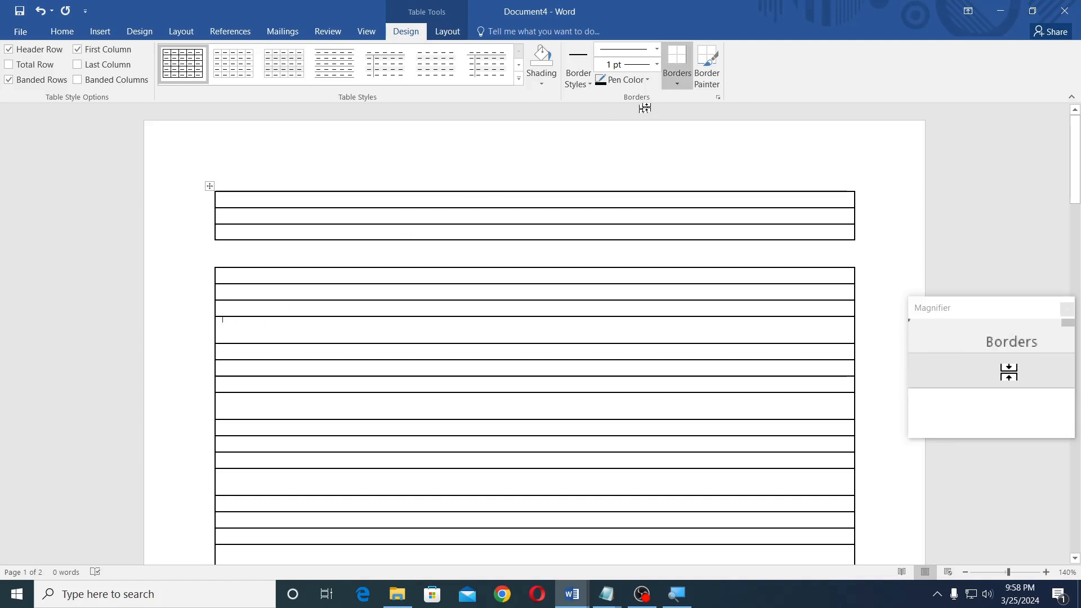
left_click(679, 85)
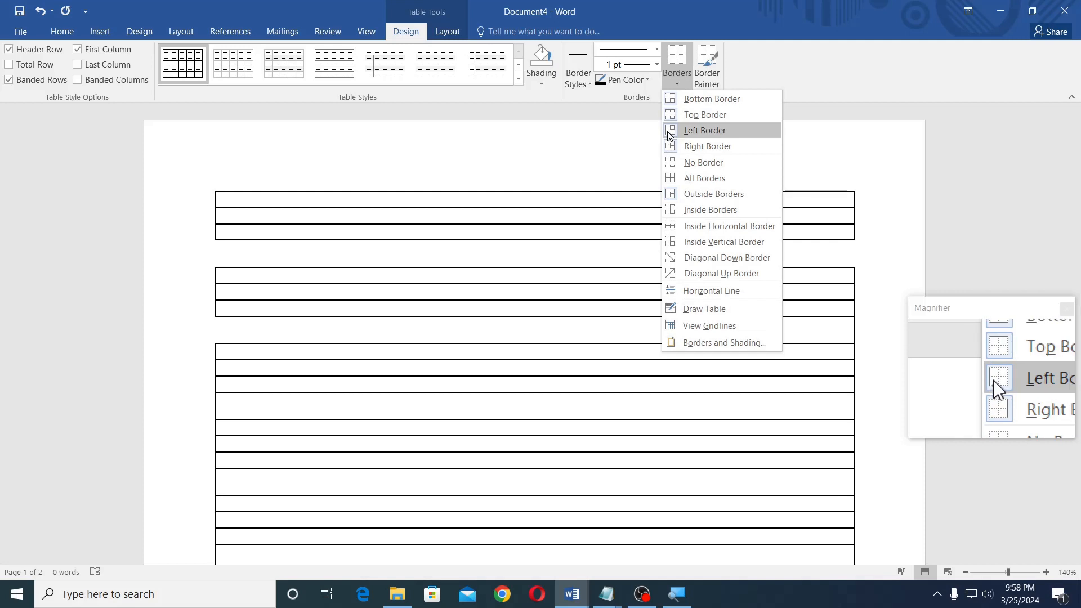
left_click(672, 130)
left_click(679, 84)
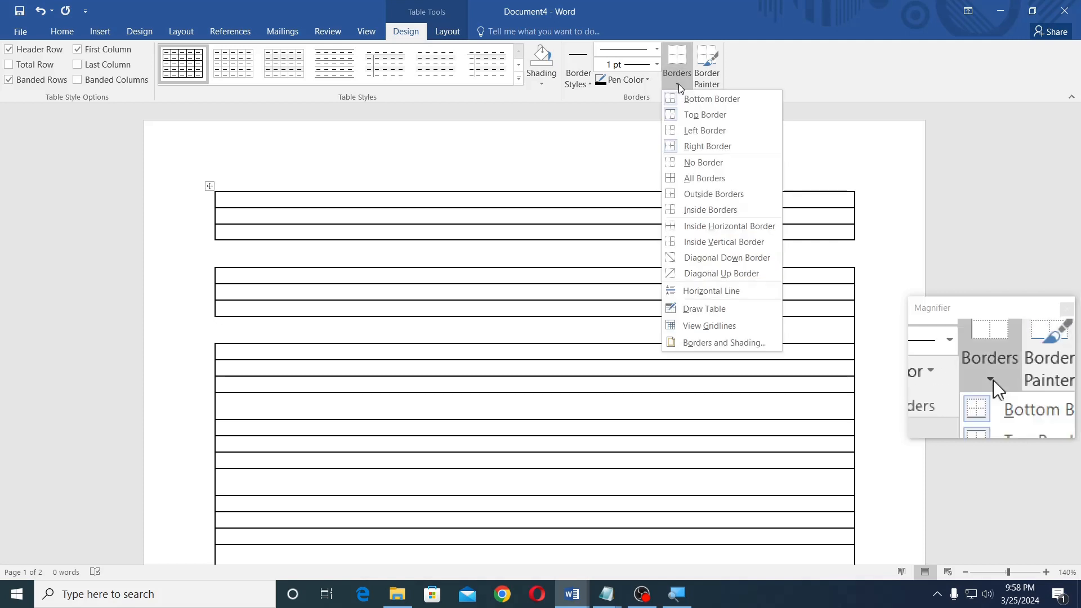
left_click(676, 146)
scroll(535, 338, "down", 1)
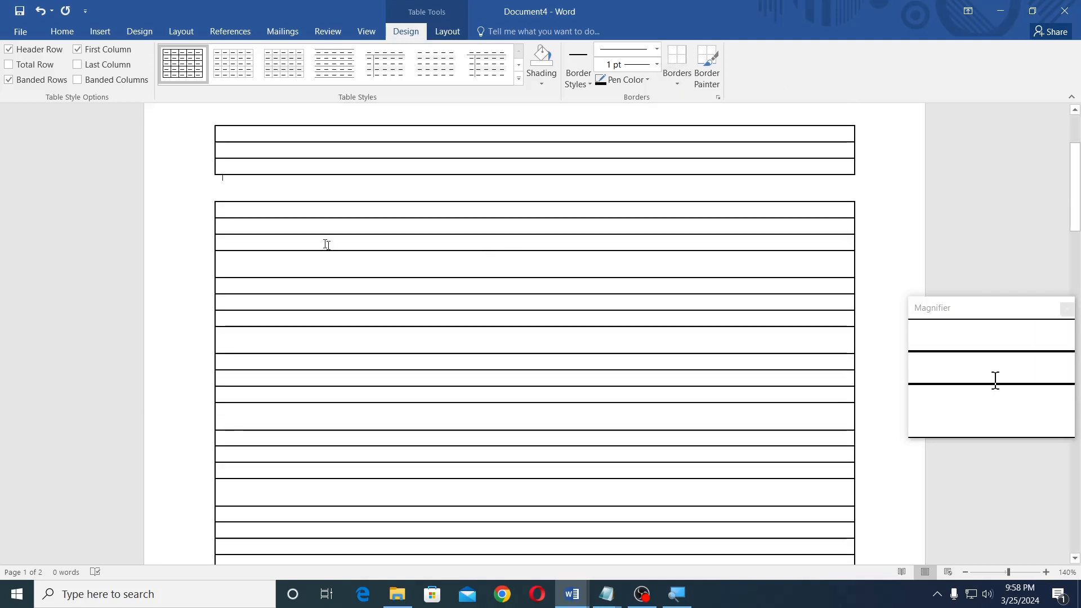
Step: Select all the remaining 7 mm rows on the first page together and remove their left and right borders
left_click(248, 262)
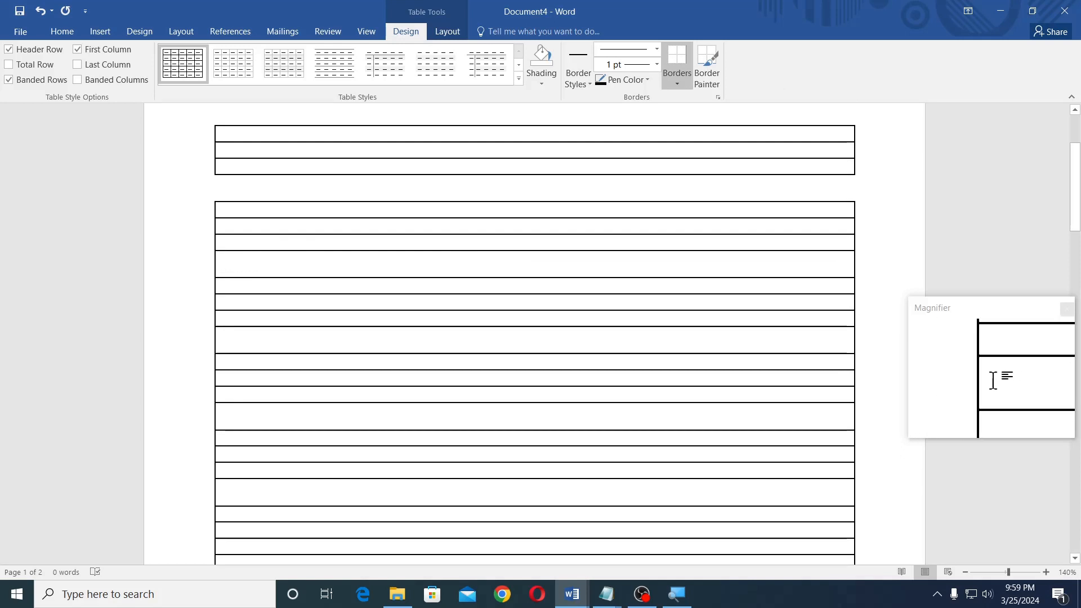
left_click(219, 260)
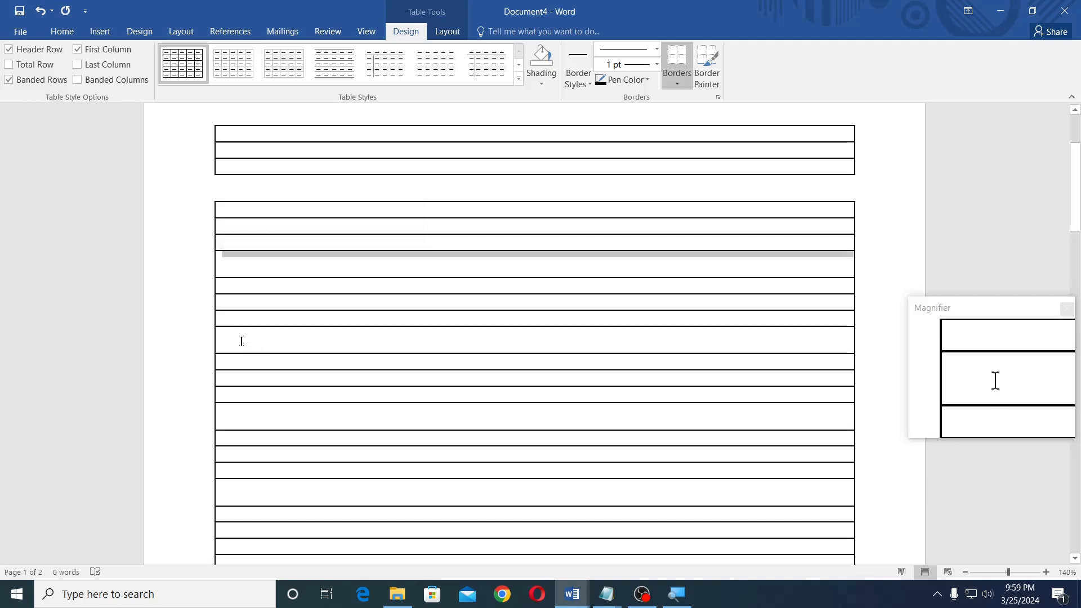
left_click(218, 339)
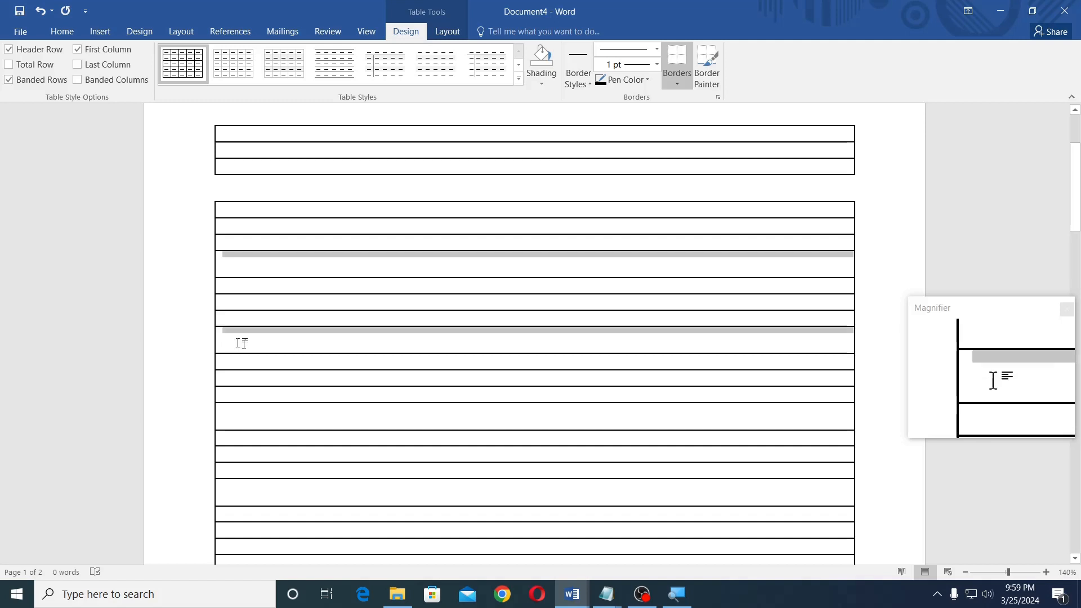
scroll(231, 326, "down", 3)
left_click(218, 263)
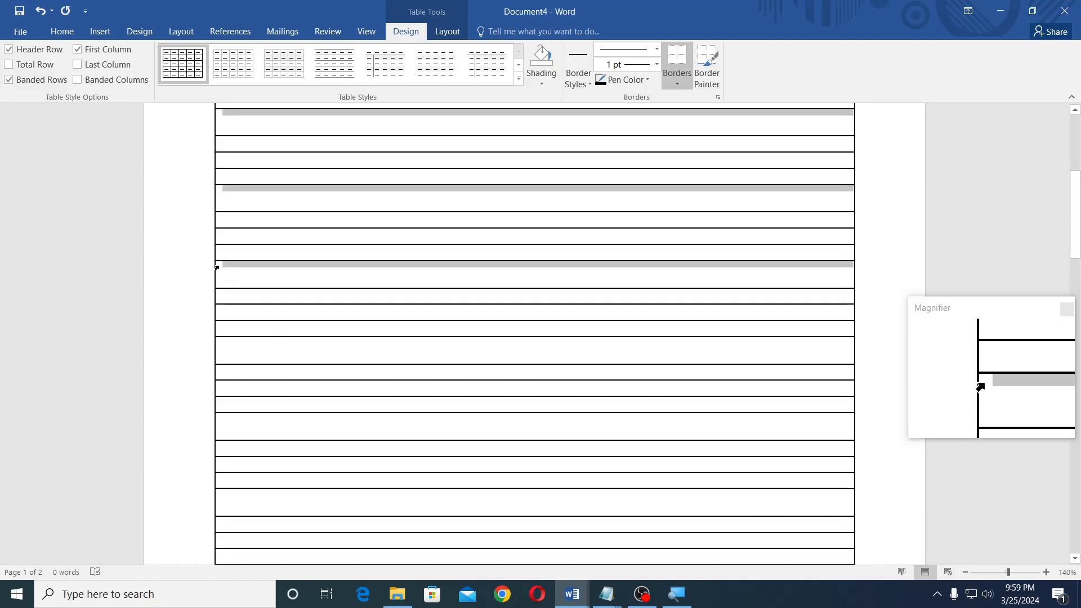
left_click(219, 345, "ctrl")
scroll(247, 329, "down", 4)
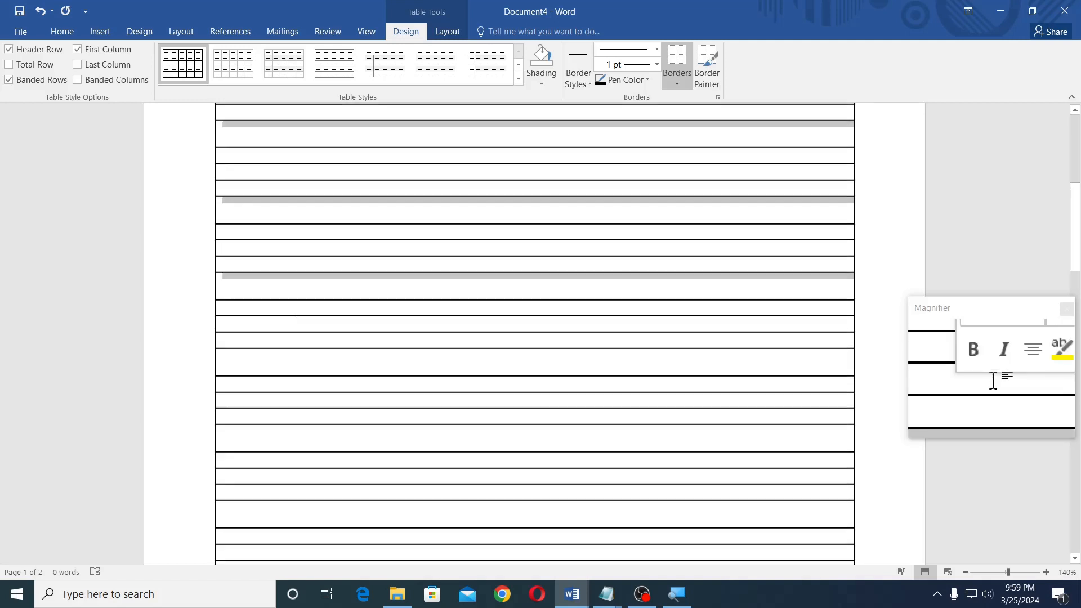
scroll(226, 276, "down", 1)
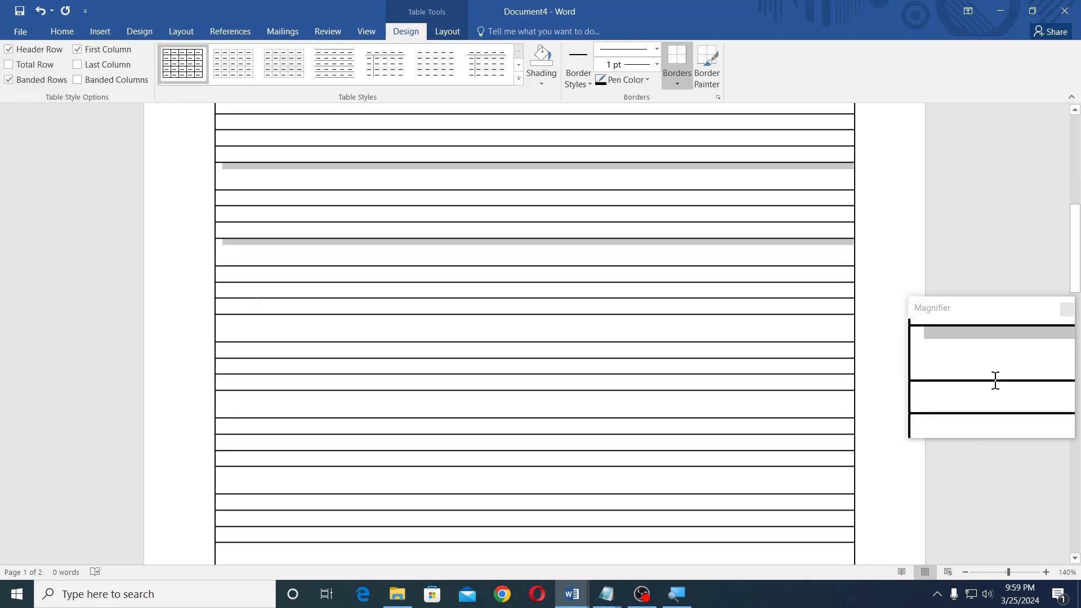
scroll(223, 262, "down", 1)
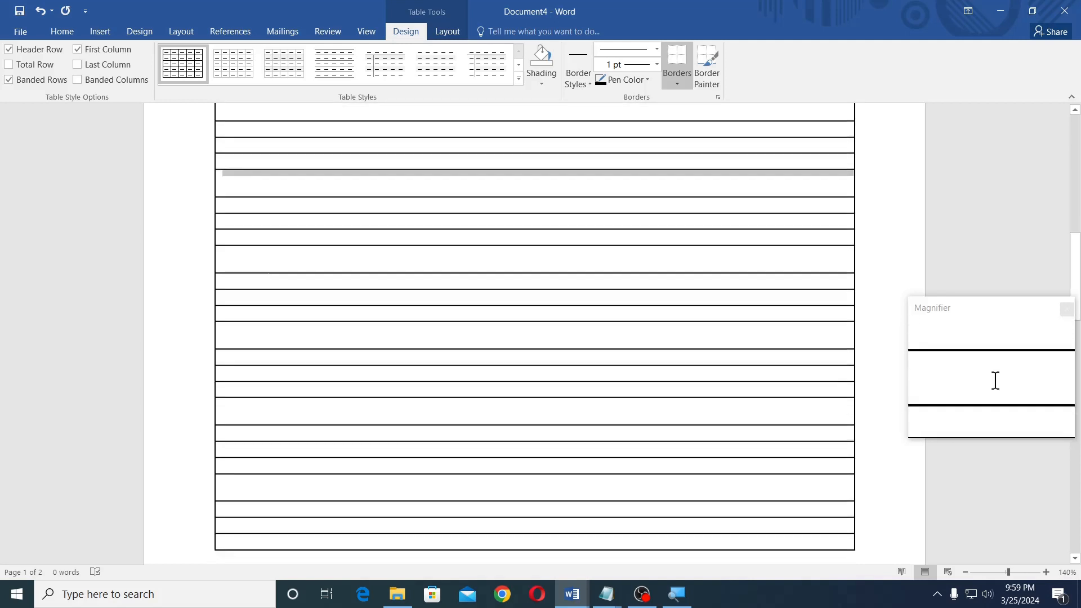
left_click(218, 244, "ctrl")
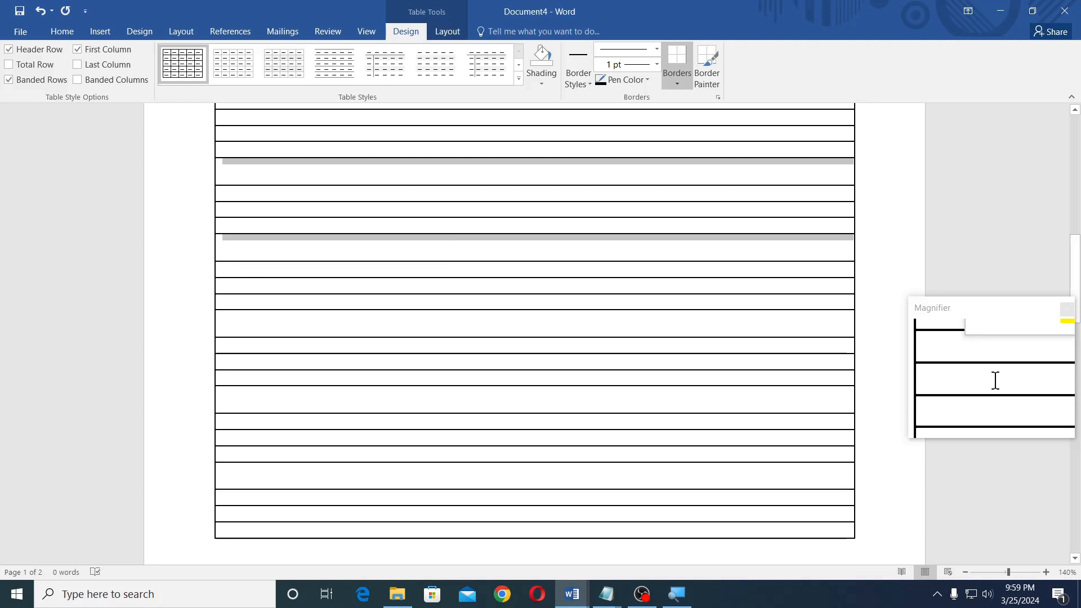
scroll(231, 270, "down", 2)
left_click(219, 272, "ctrl")
scroll(231, 265, "down", 4)
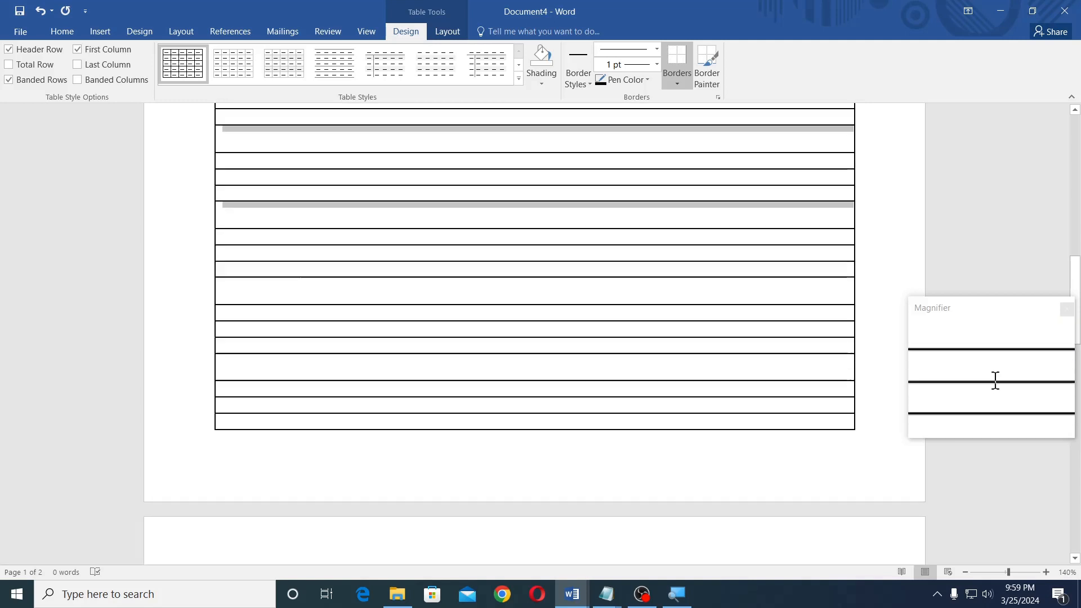
left_click(220, 255, "ctrl")
scroll(217, 267, "down", 2)
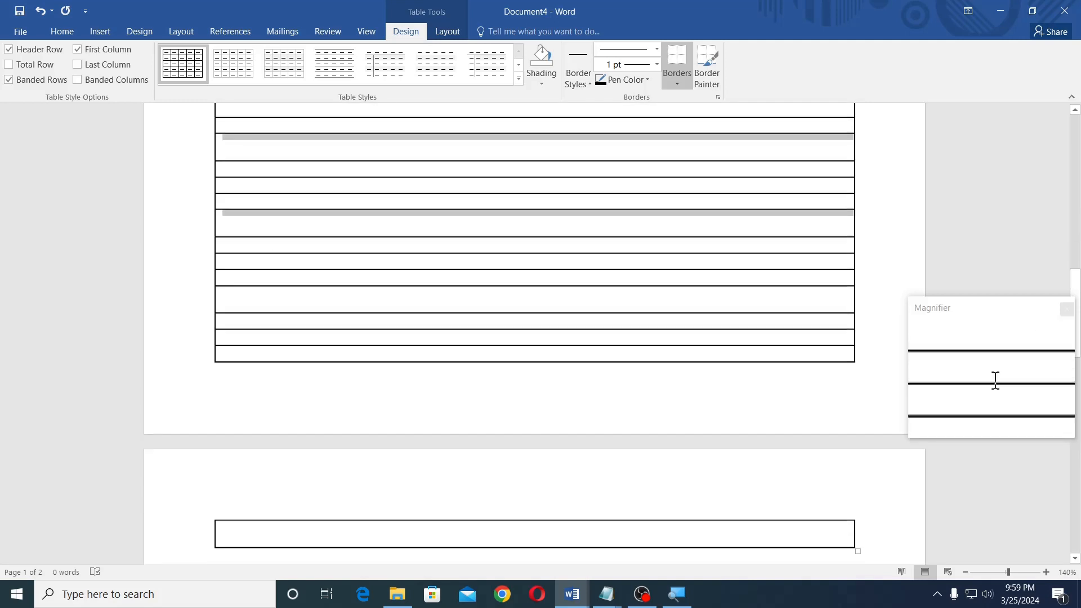
left_click(218, 289, "ctrl")
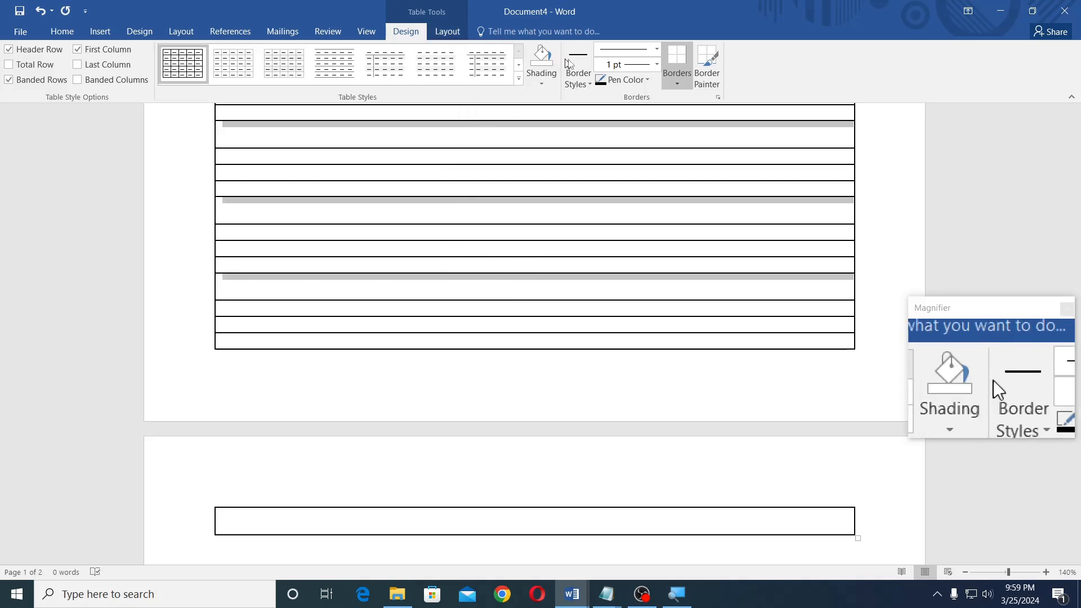
left_click(677, 86)
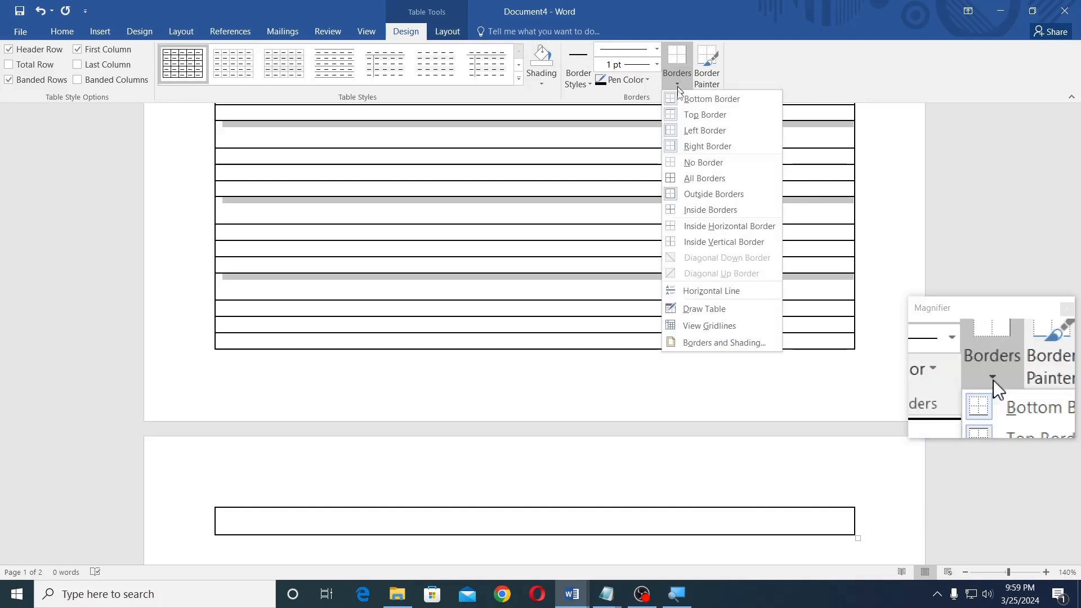
left_click(670, 130)
left_click(676, 84)
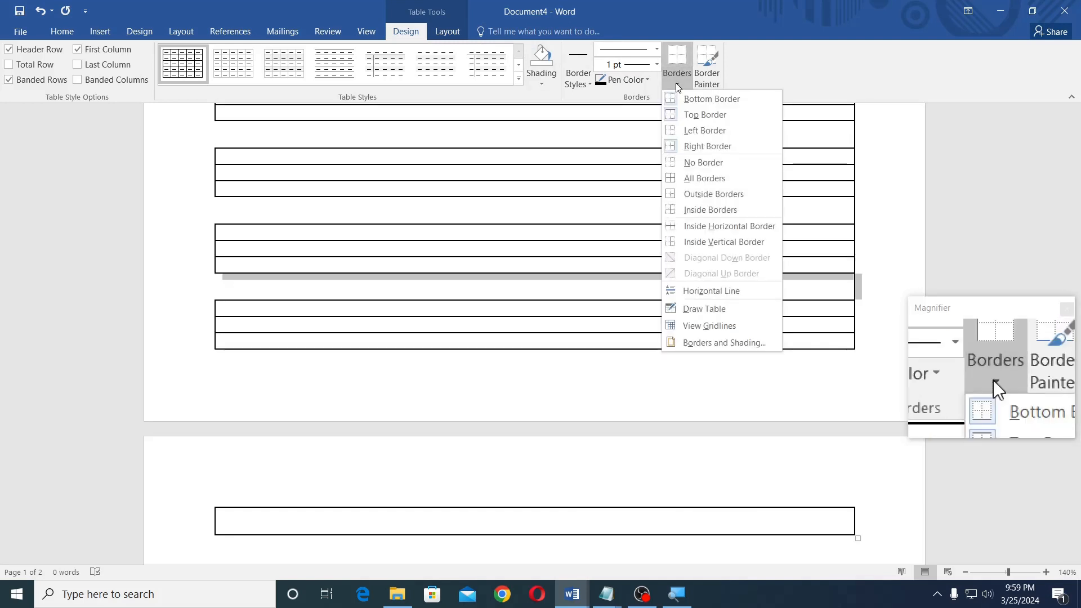
left_click(673, 147)
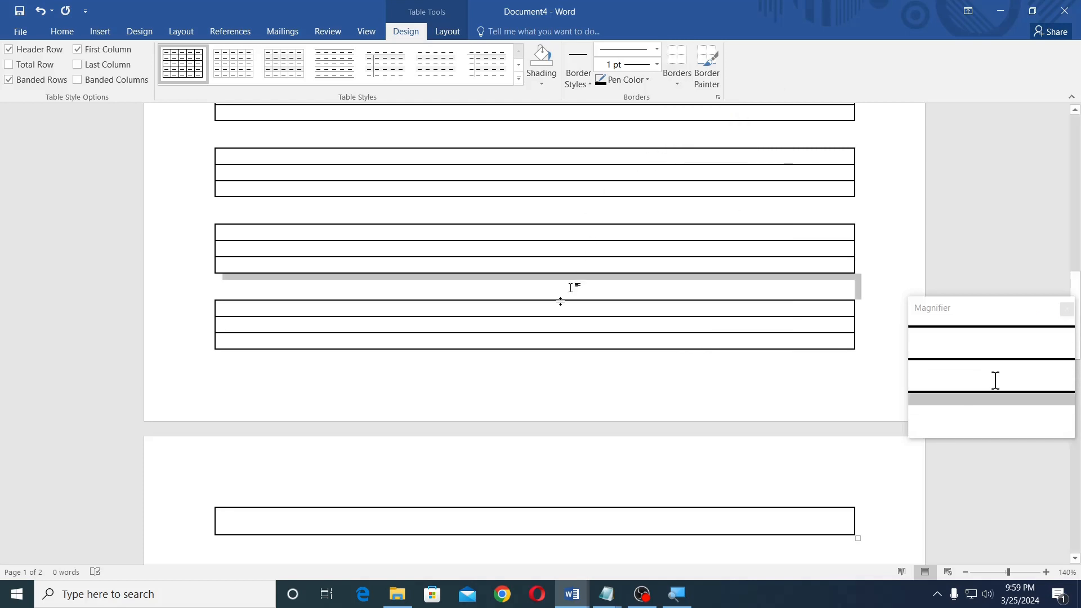
Step: Delete the leftover 7 mm table row on the second page
scroll(536, 336, "down", 5)
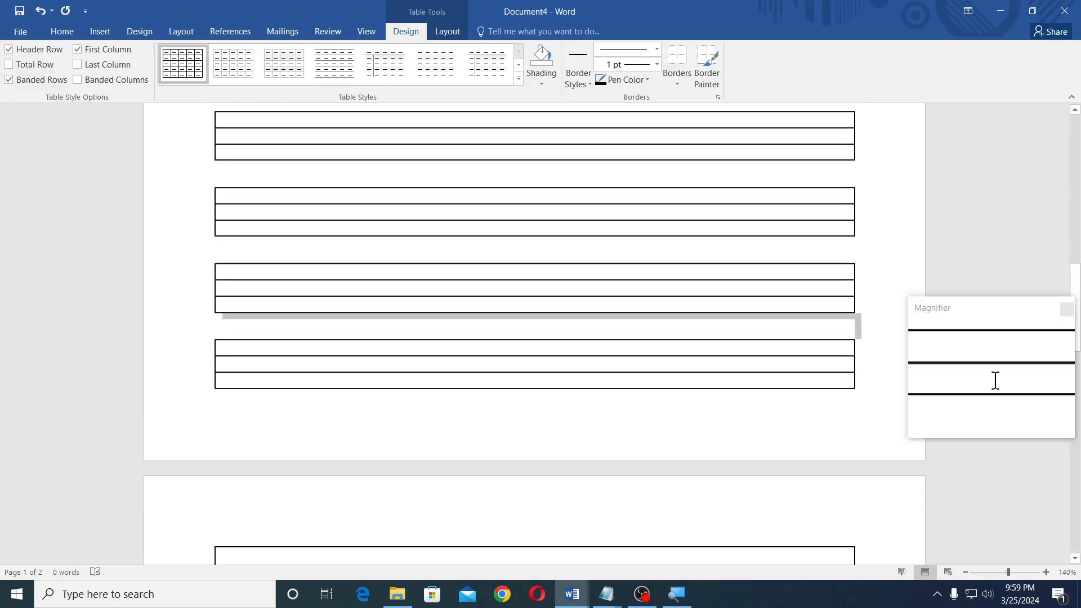
left_click(278, 324)
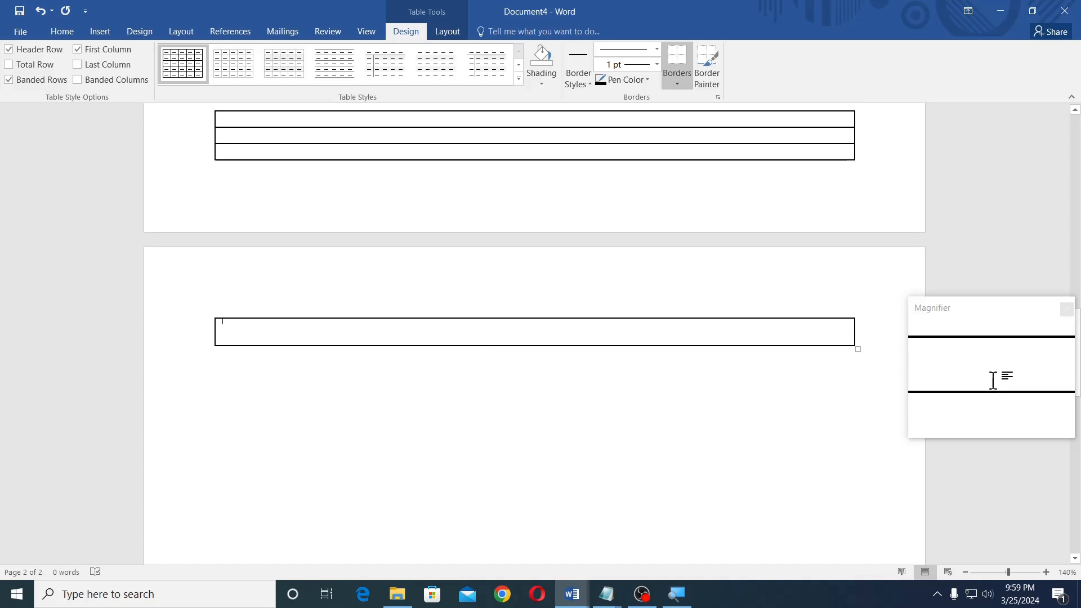
left_click(448, 31)
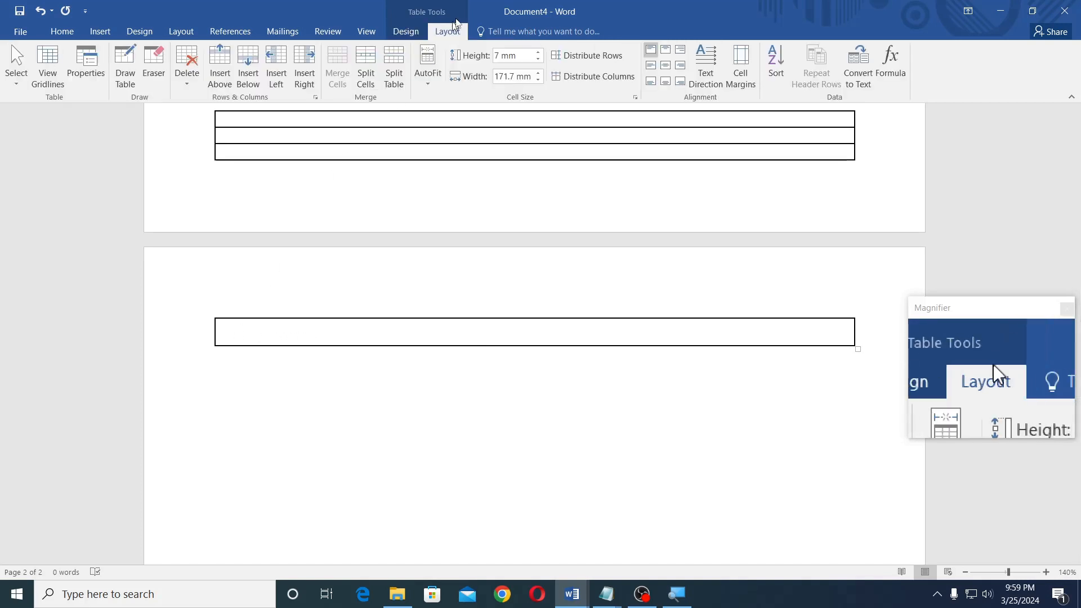
left_click(186, 83)
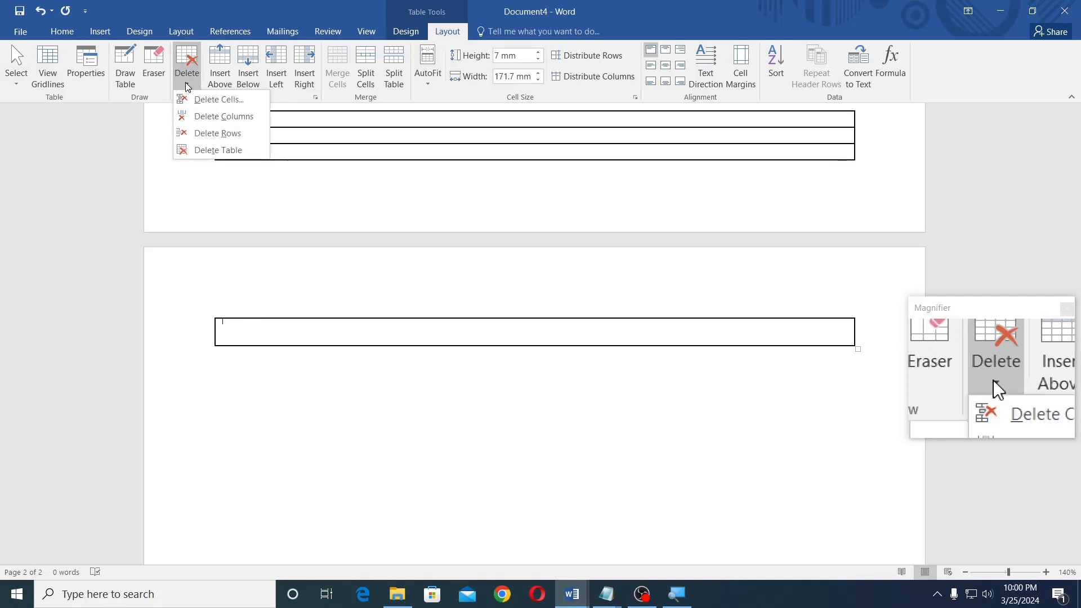
left_click(205, 134)
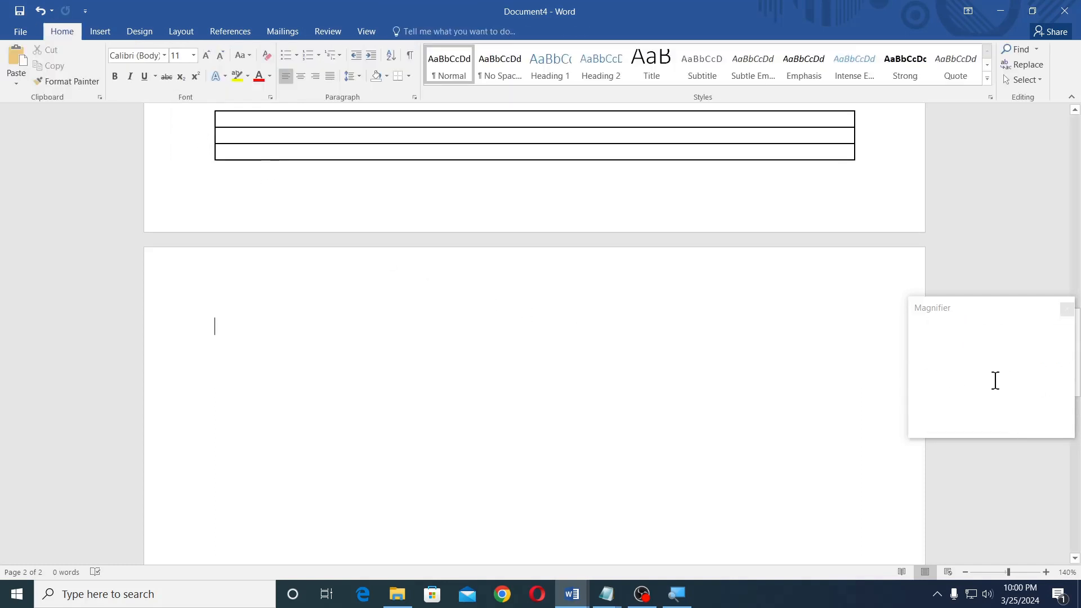
Step: Paste the copied table rows seven times on the second page
key("ctrl+v")
key("ctrl+v")
key("ctrl+v")
key("ctrl+v")
key("ctrl+v")
key("ctrl+v")
key("ctrl+v")
Step: Place the cursor in the open-sided 7 mm row below the first group of lines on page one
scroll(565, 298, "up", 5)
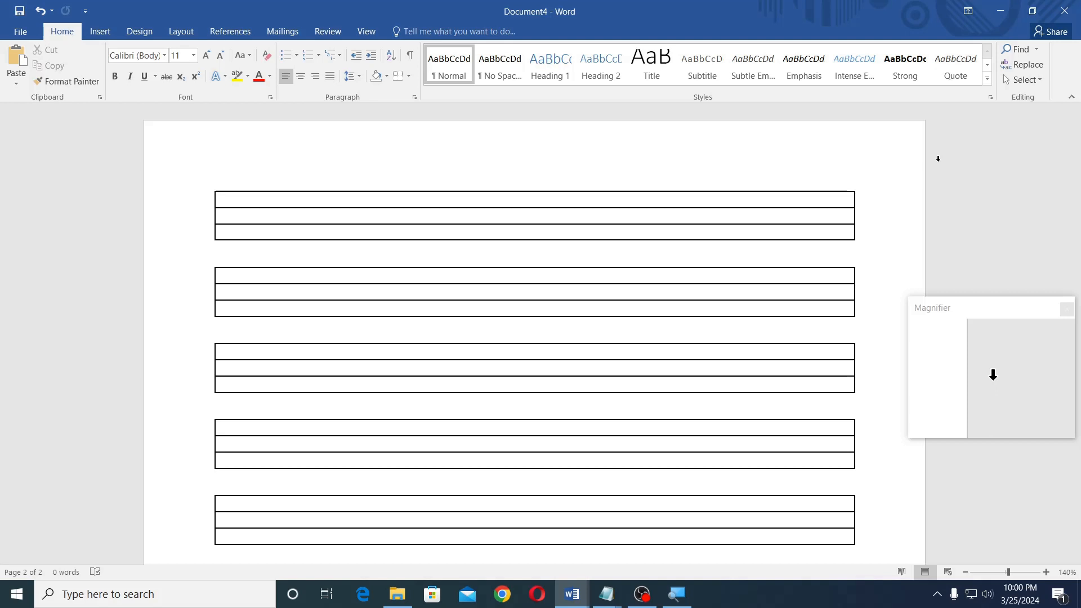
left_click(223, 216)
left_click(642, 232)
left_click(642, 256)
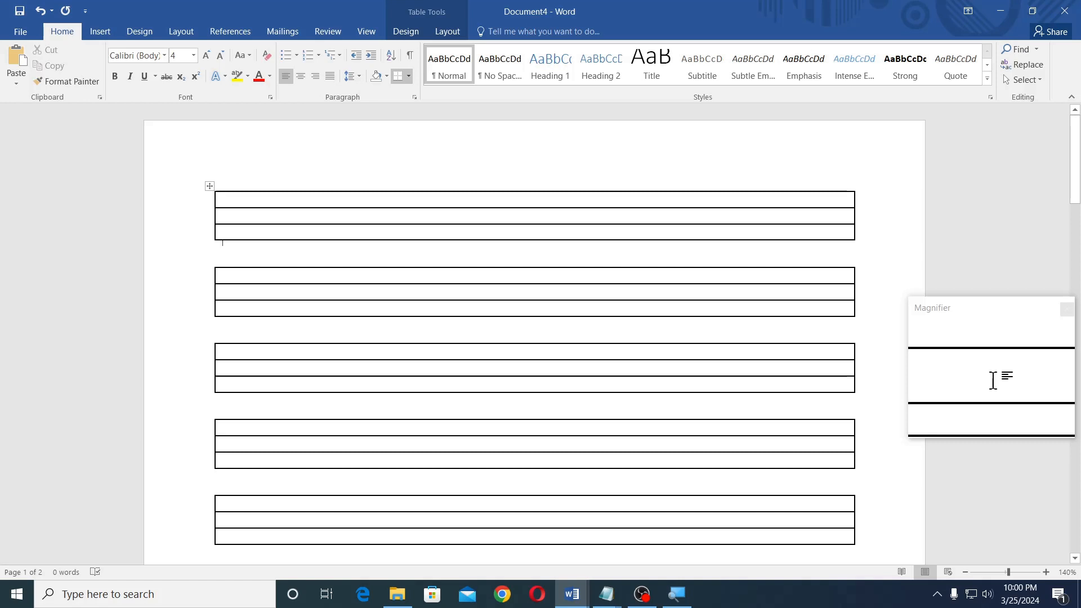